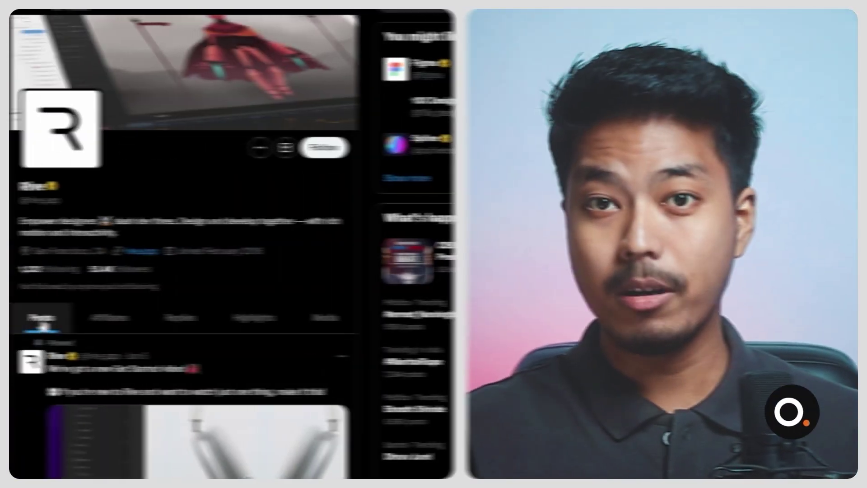
Scroll down through the Rive account's recent posts on its X profile feed.
scroll(90, 361, down, 5)
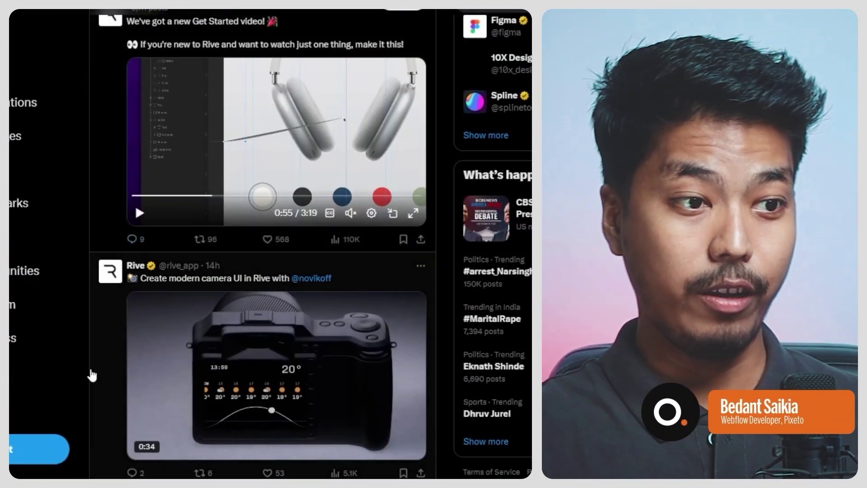
scroll(90, 374, down, 5)
scroll(90, 374, down, 5)
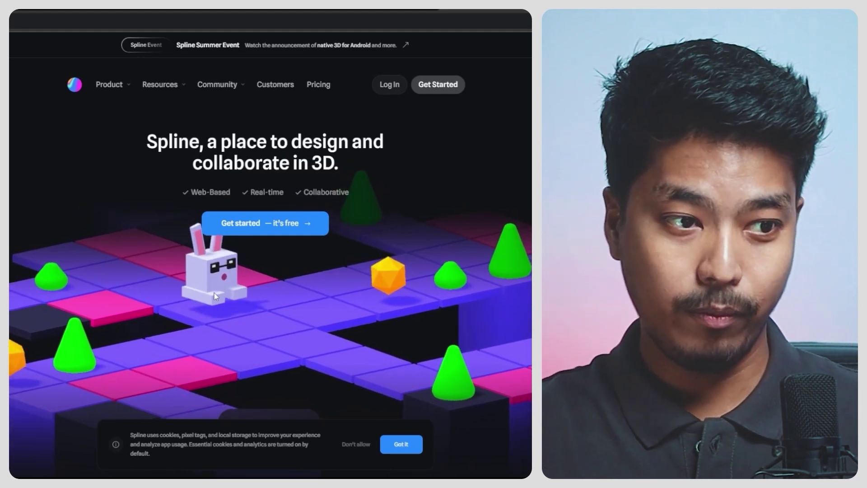
Scroll the Spline site, open one of the latest example projects, and enlarge its timeline.
scroll(198, 318, down, 1)
scroll(198, 318, down, 7)
click(505, 229)
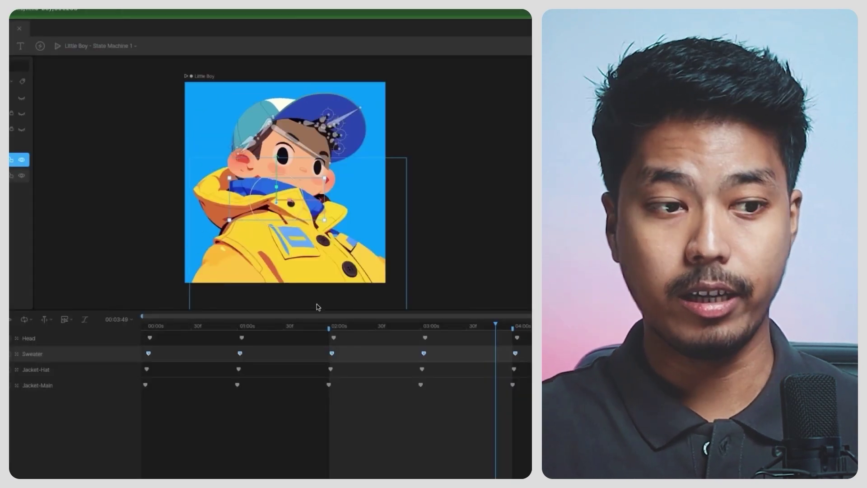
drag(34, 308, 75, 284)
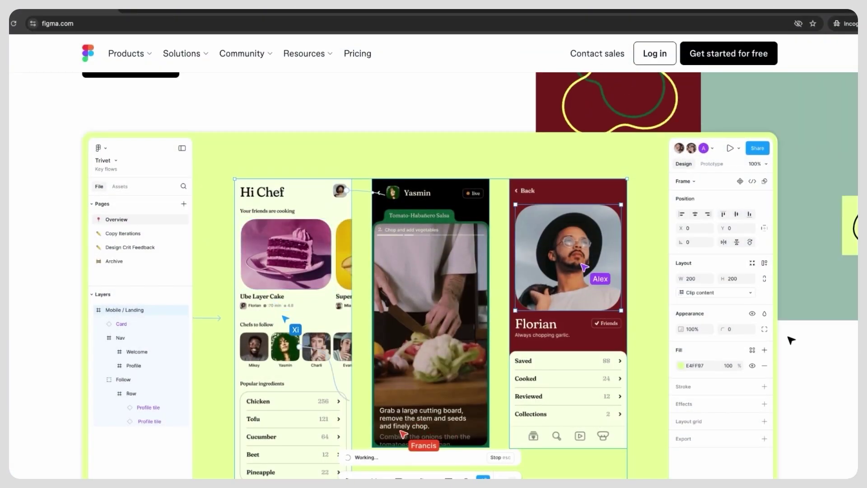
Inspect the Figma homepage demo canvas in Chrome DevTools.
right_click(788, 337)
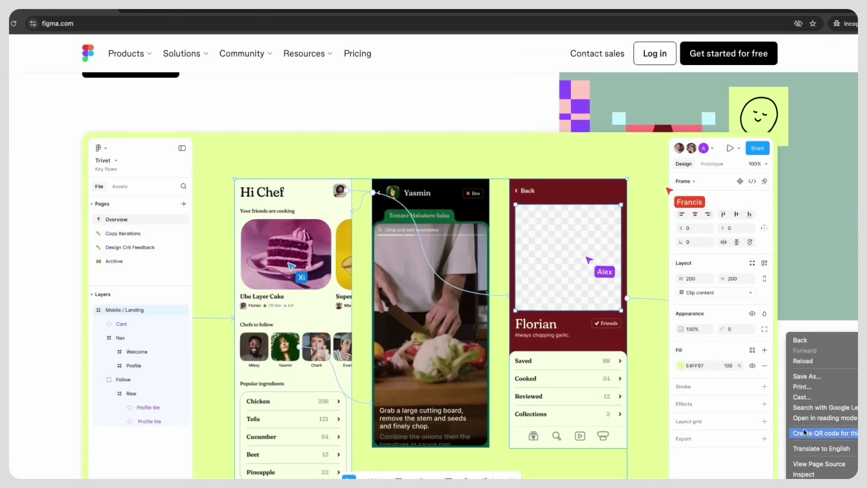
click(804, 474)
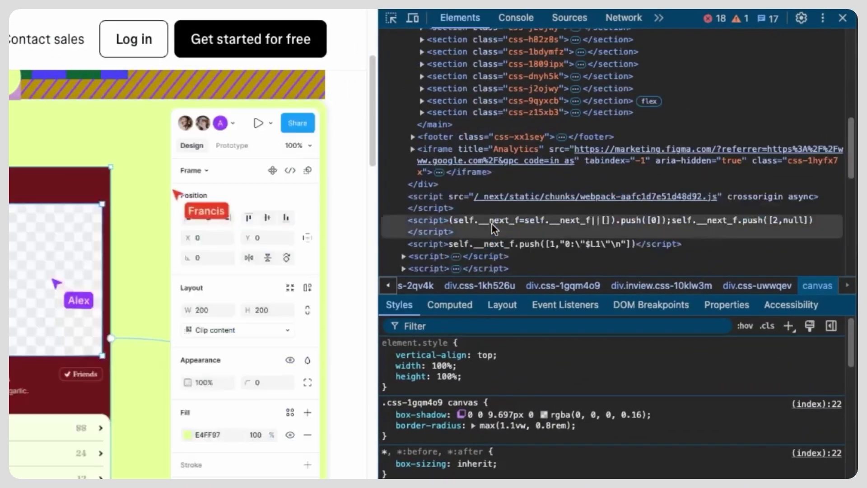
scroll(492, 222, up, 7)
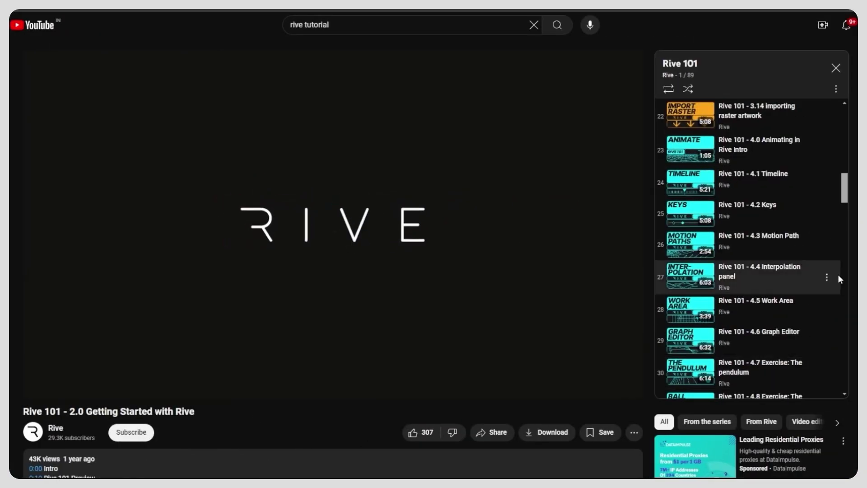
Scroll the Rive 101 playlist panel down to its last videos.
scroll(838, 275, down, 20)
scroll(838, 276, down, 20)
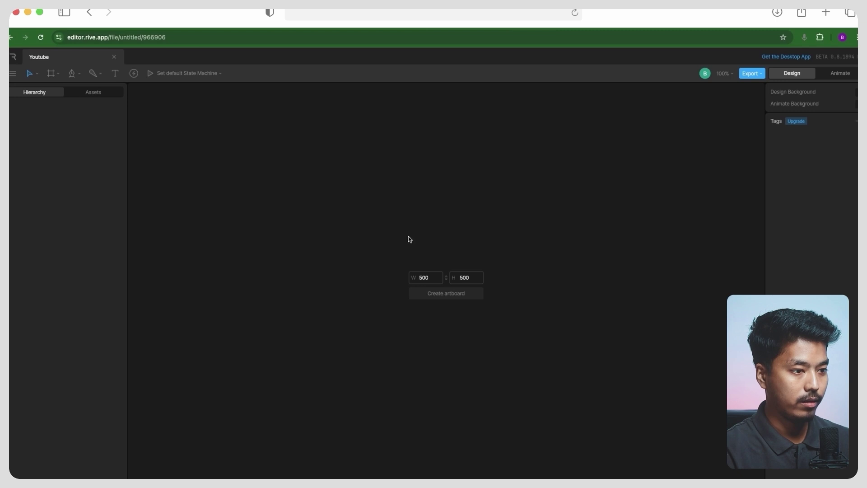
Create a 500 × 500 artboard in the Youtube file, keeping the default W and H.
click(455, 299)
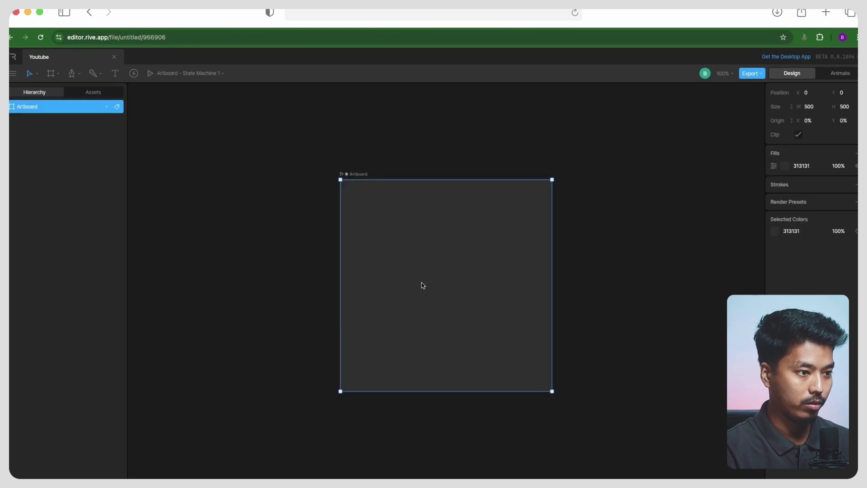
key(super+Tab)
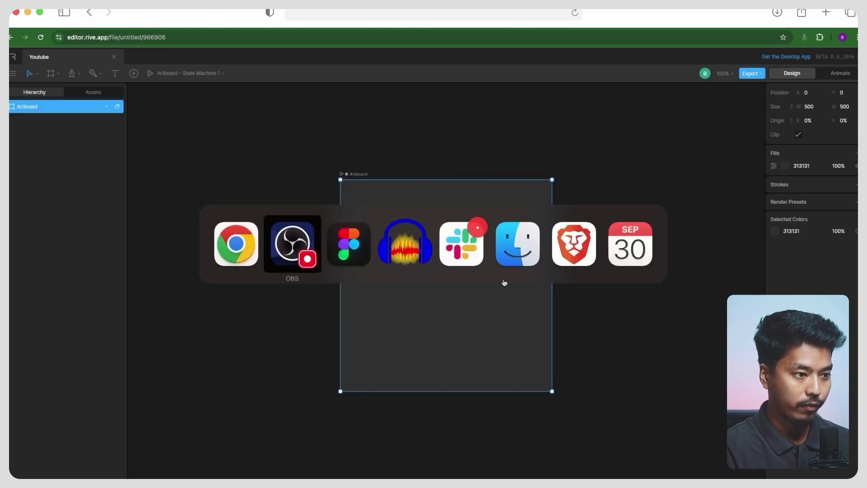
Copy Figma's orange Download now button as SVG and return to Rive.
click(353, 258)
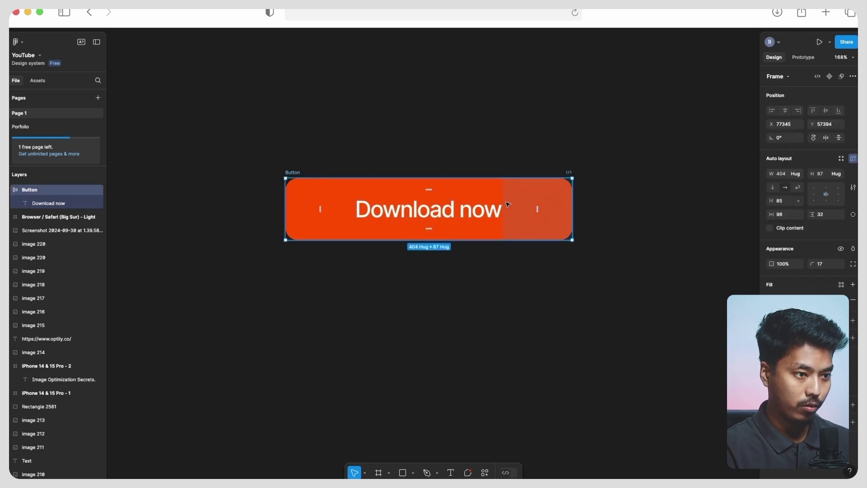
right_click(526, 207)
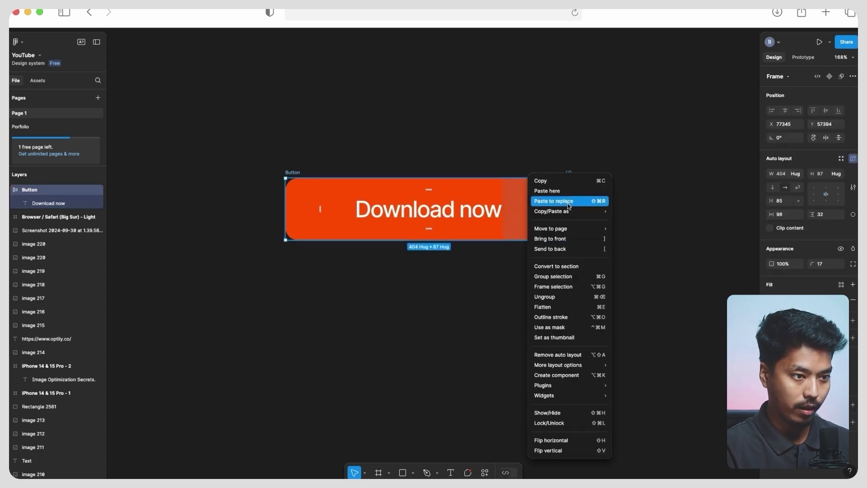
click(649, 223)
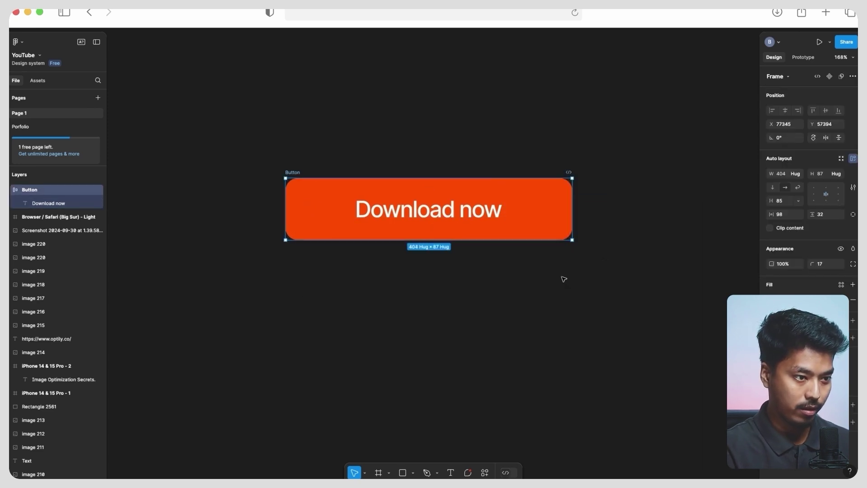
key(super+Tab)
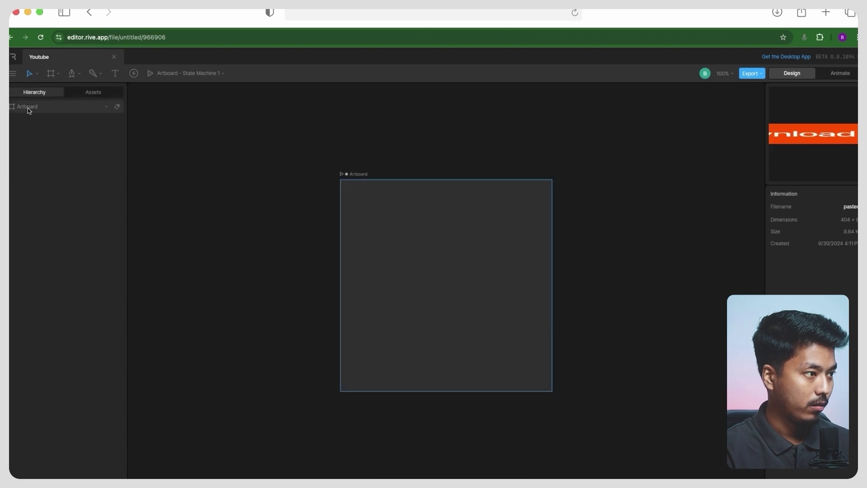
Drop the pasted Download now graphic onto the artboard and nudge it into position.
drag(429, 278, 429, 277)
scroll(453, 271, up, 3)
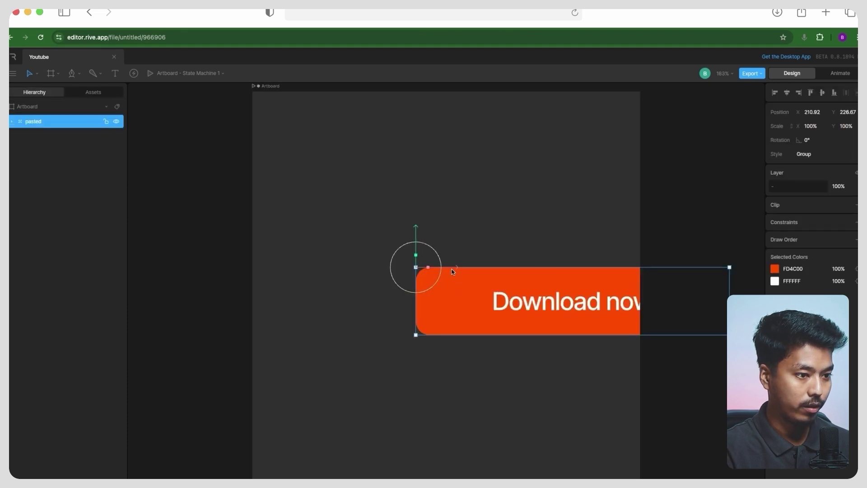
drag(614, 285, 467, 257)
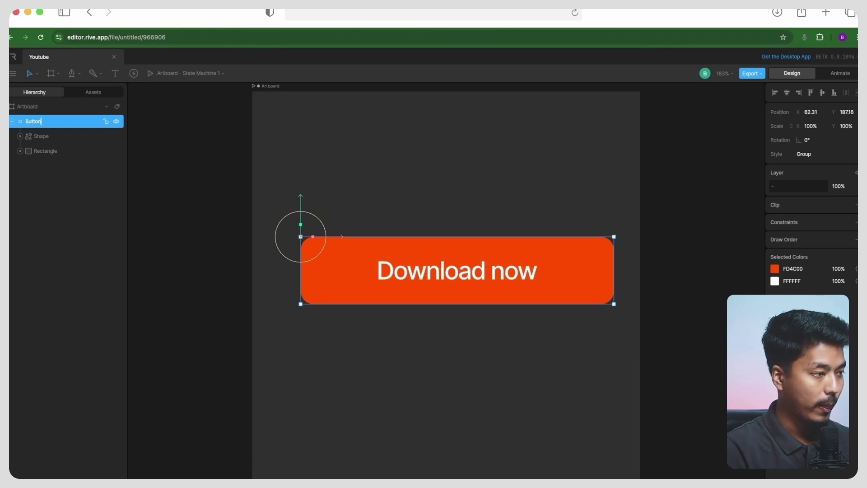
scroll(213, 285, down, 1)
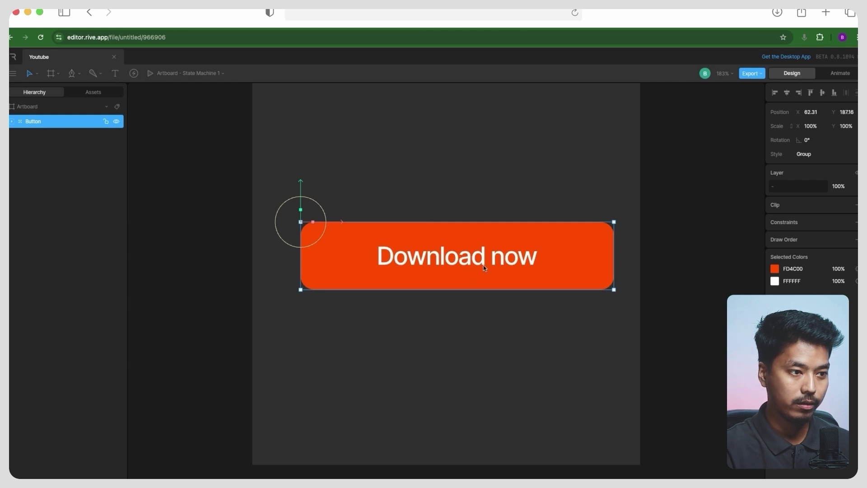
drag(483, 264, 479, 265)
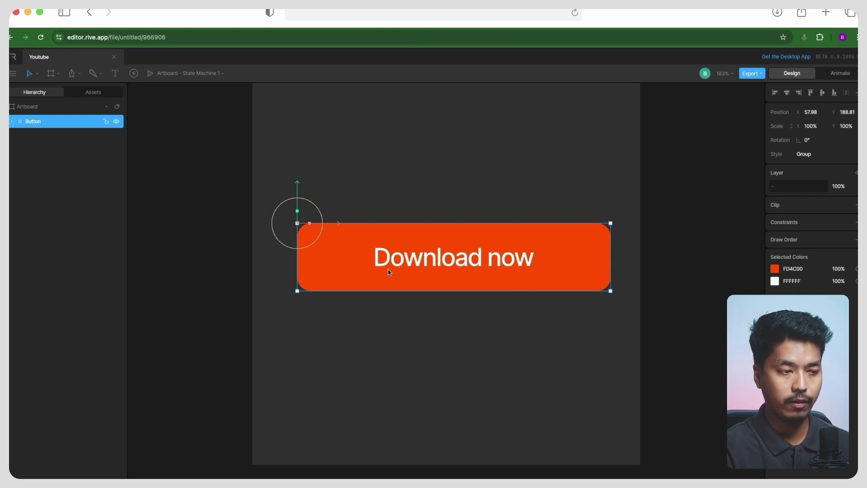
click(848, 74)
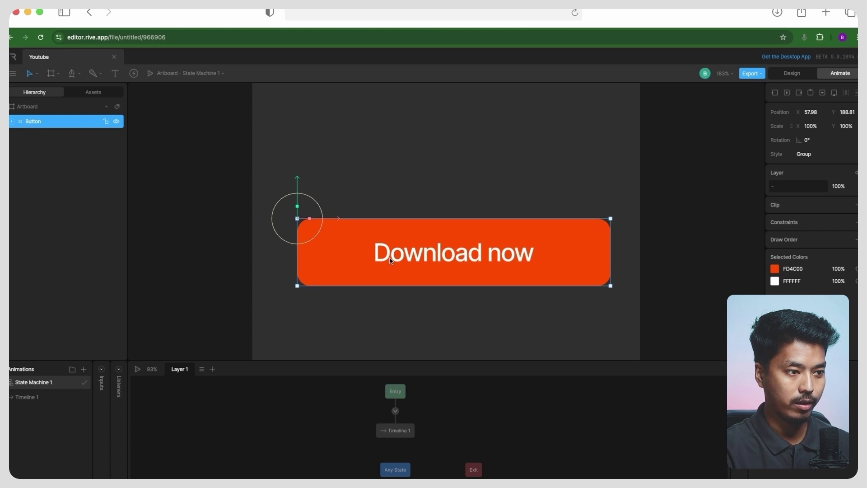
Enlarge the Animations panel and rename Timeline 1 to Hover-out.
scroll(392, 261, down, 3)
scroll(403, 257, up, 1)
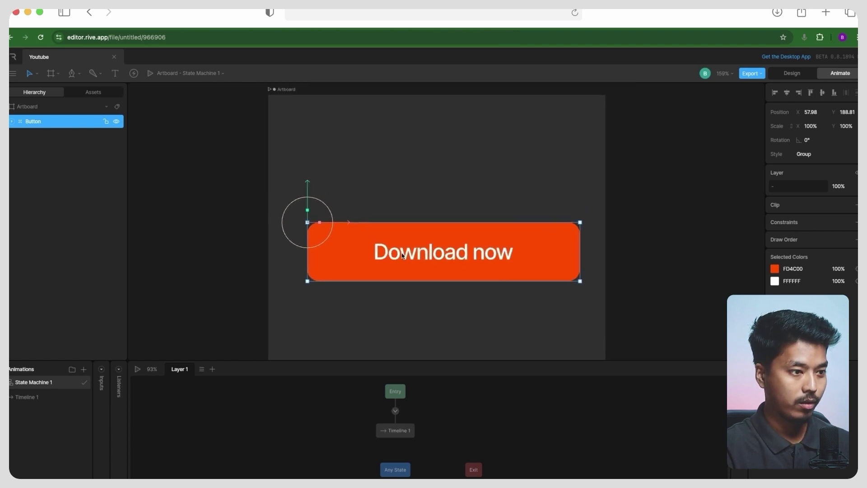
scroll(410, 248, down, 4)
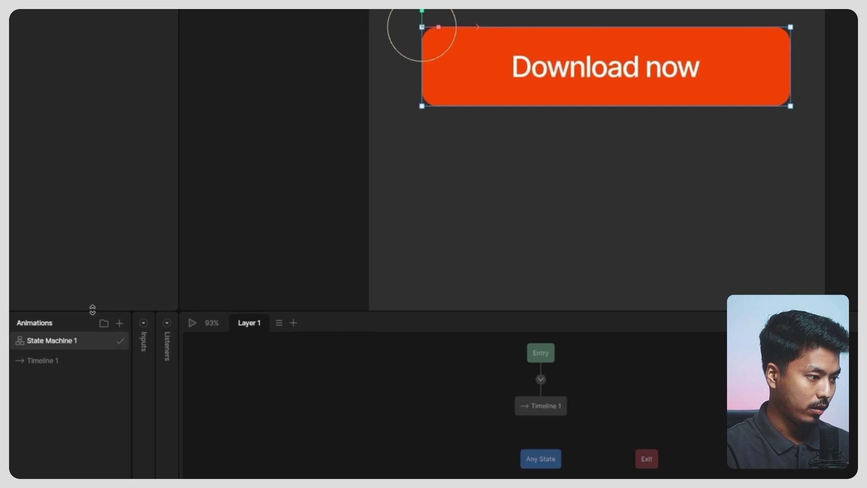
drag(63, 359, 66, 345)
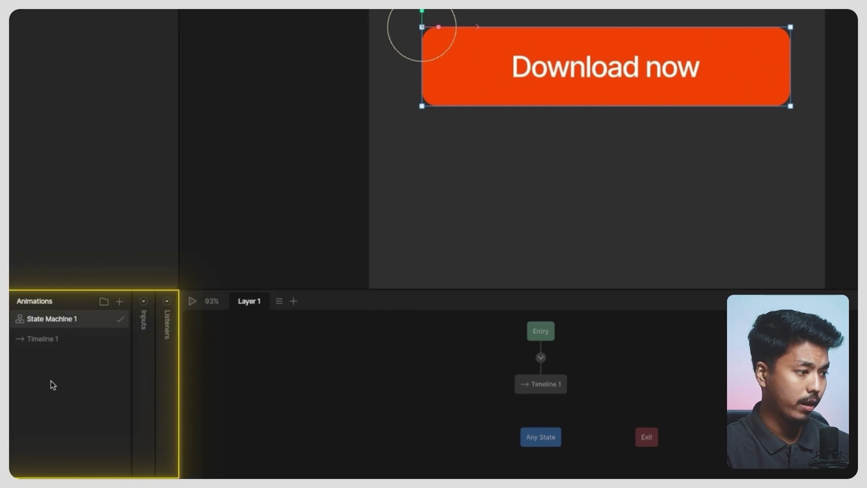
click(45, 341)
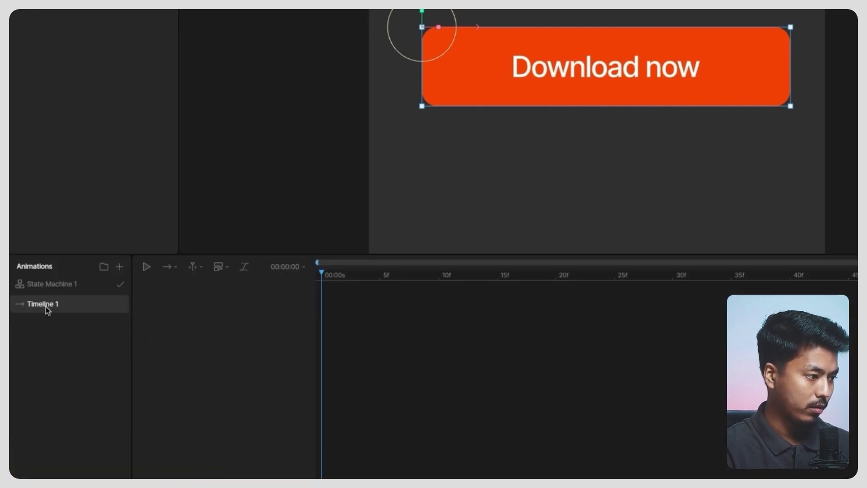
text(o)
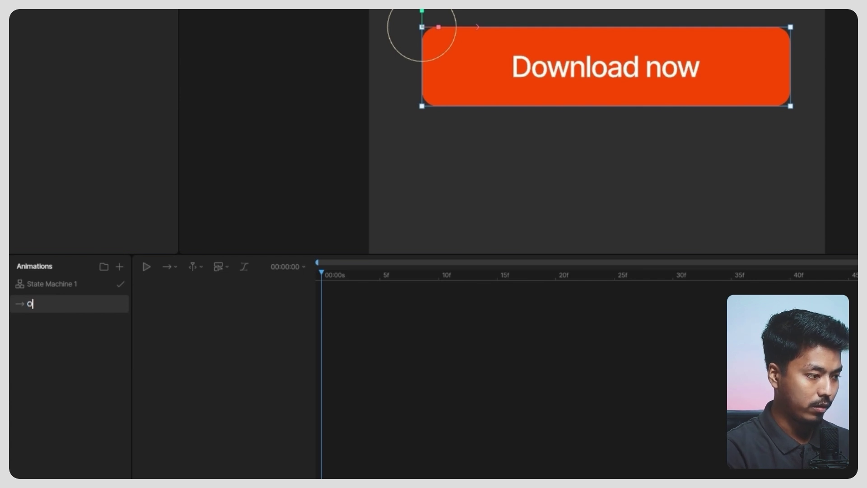
text(Hover-out)
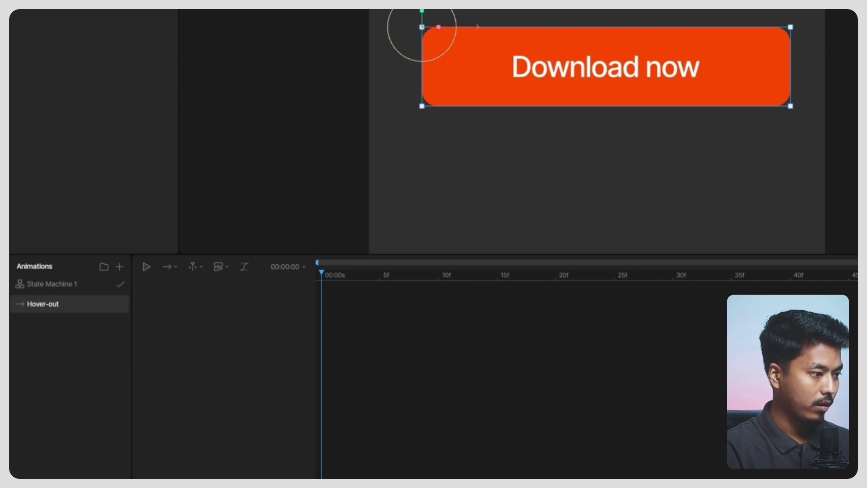
Add a new timeline animation and name it Hover-in.
click(119, 267)
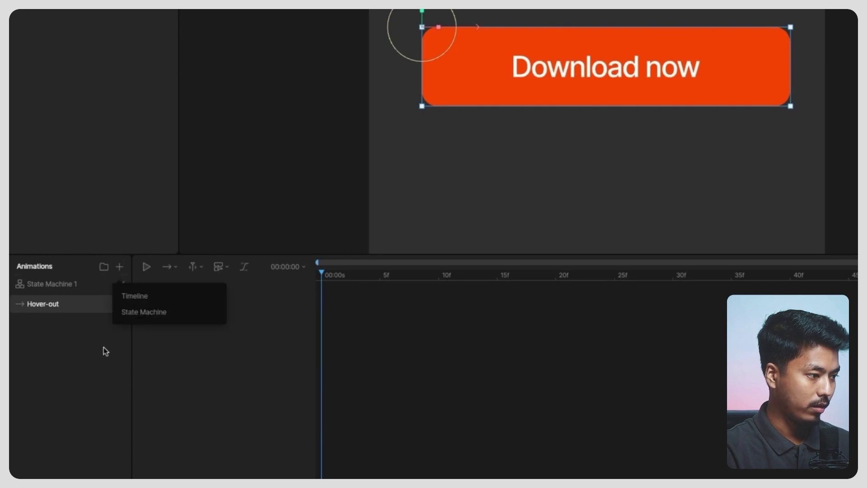
click(145, 296)
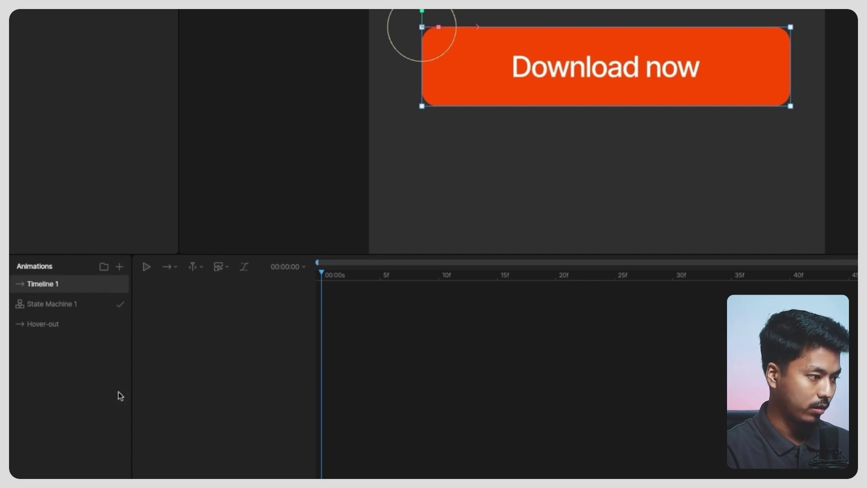
double_click(42, 283)
text(Ho)
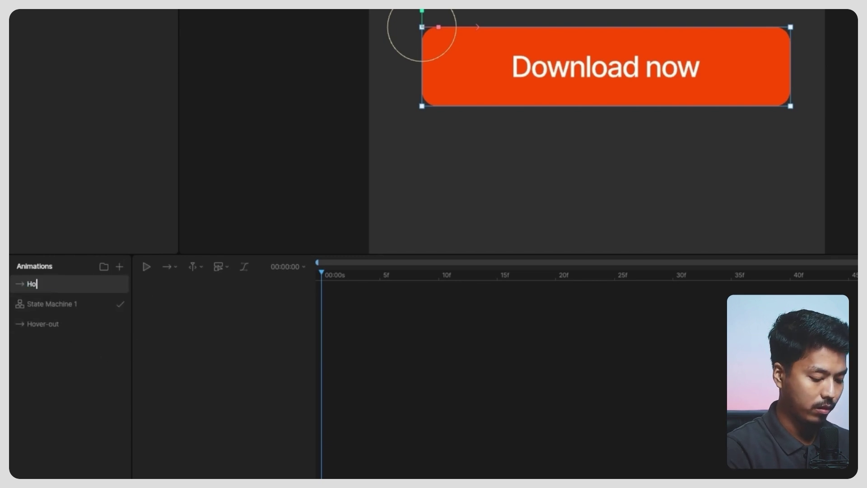
text(ver )
text(in)
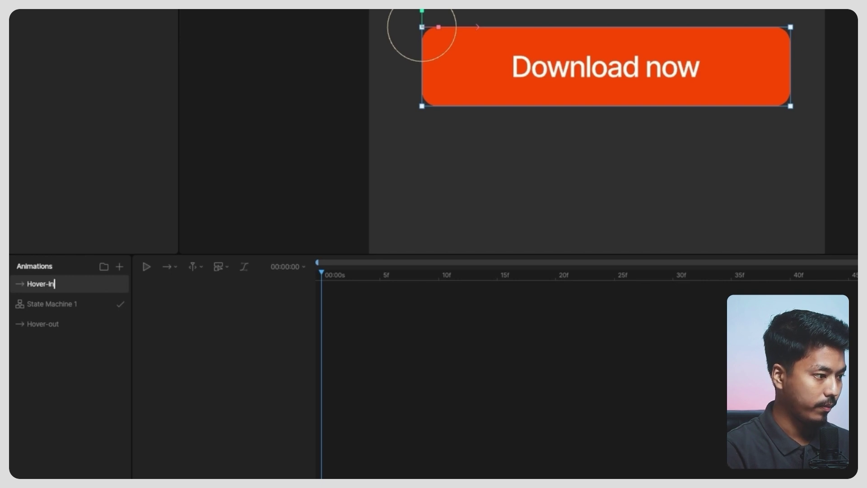
key(Return)
Move Hover-in below Hover-out and key the Button group's Y position in Hover-out.
drag(61, 292, 61, 335)
click(59, 303)
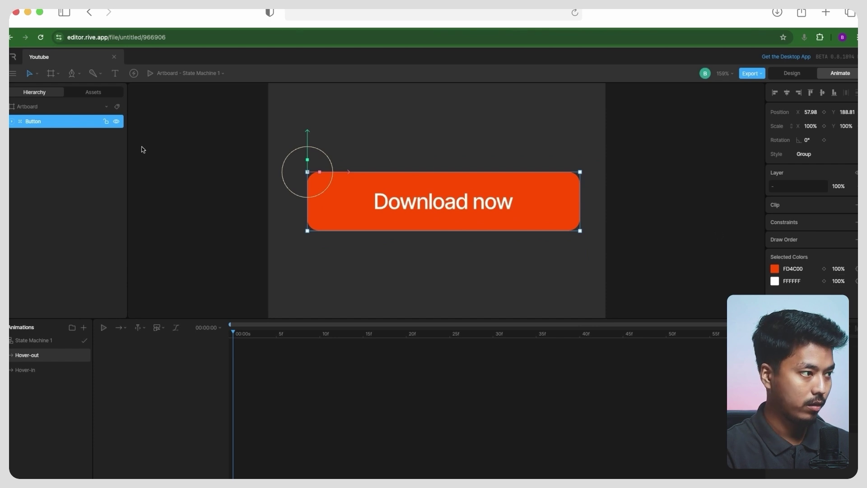
click(14, 122)
click(101, 151)
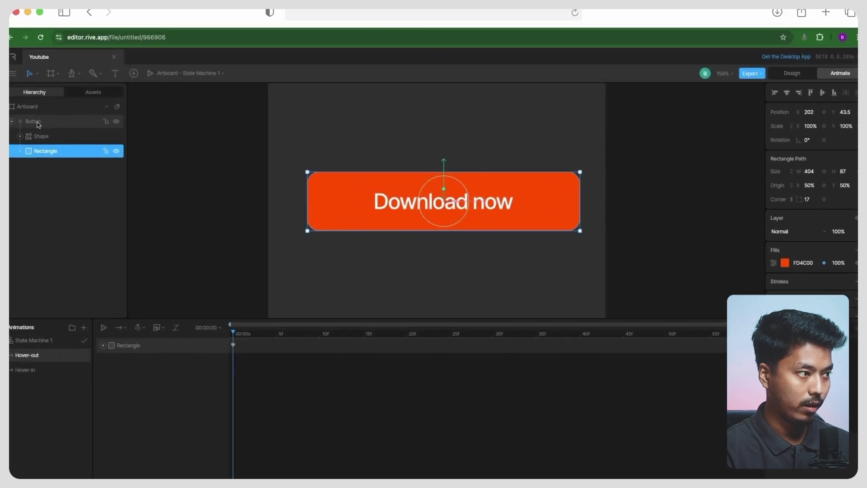
click(39, 122)
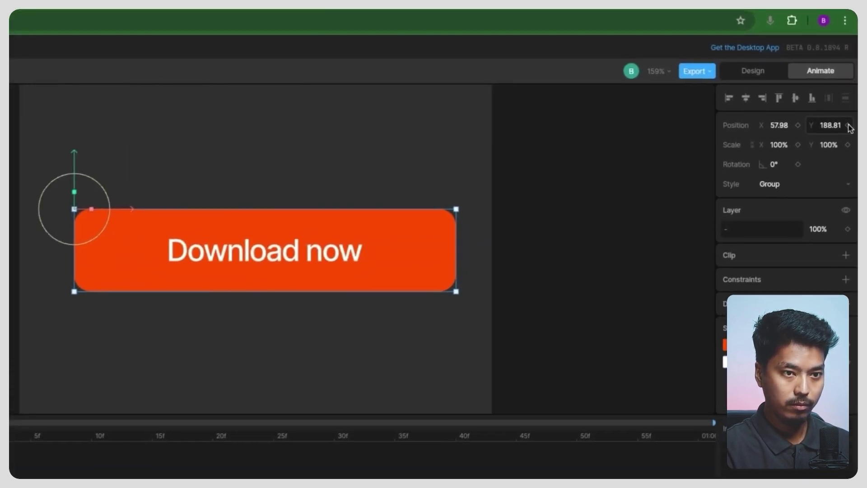
click(857, 112)
click(847, 126)
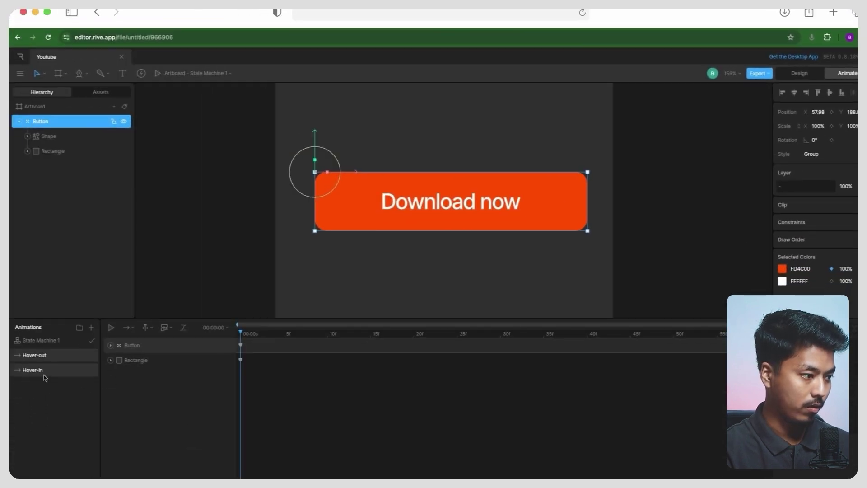
Switch to the Hover-in timeline and select the button's Rectangle shape.
click(50, 371)
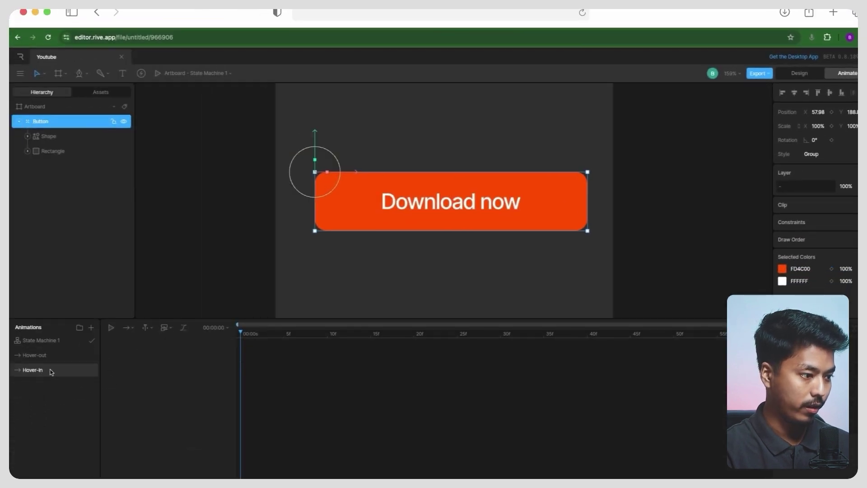
key(Up)
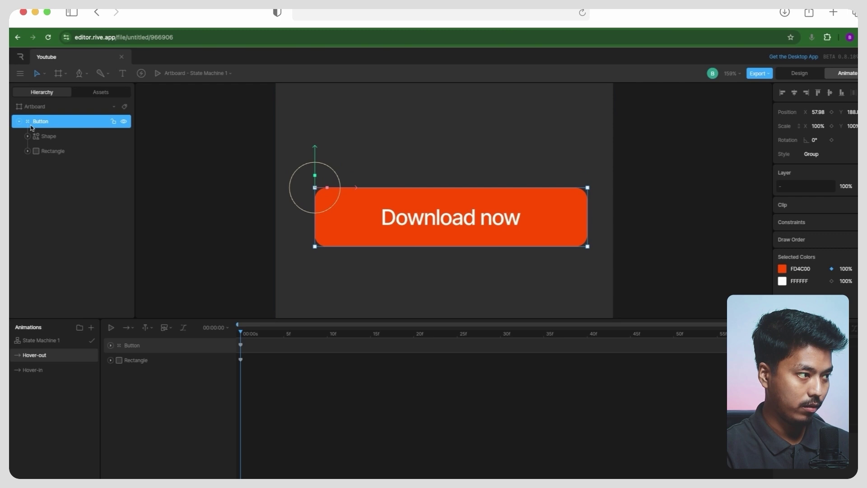
click(45, 367)
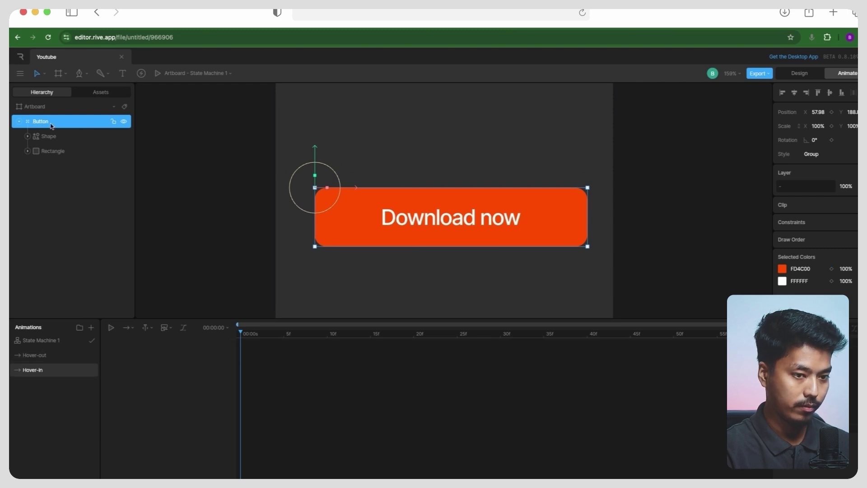
click(53, 151)
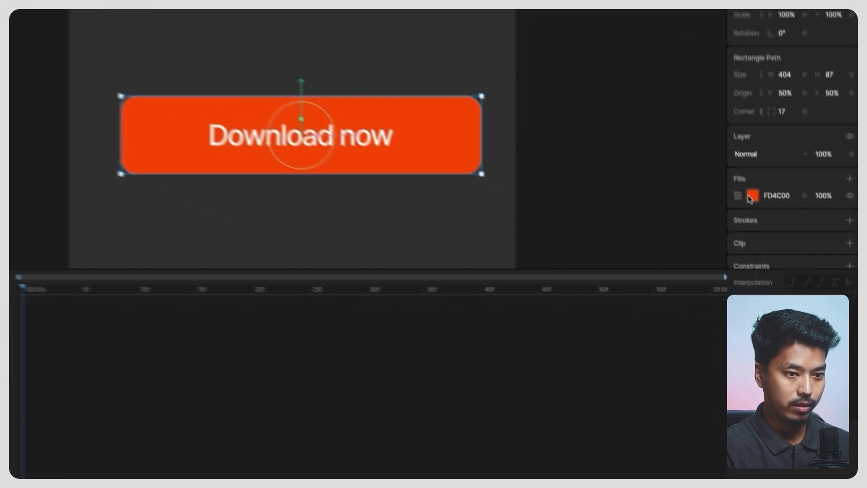
Change the Rectangle's fill in Hover-in to blue 008FFD.
click(749, 199)
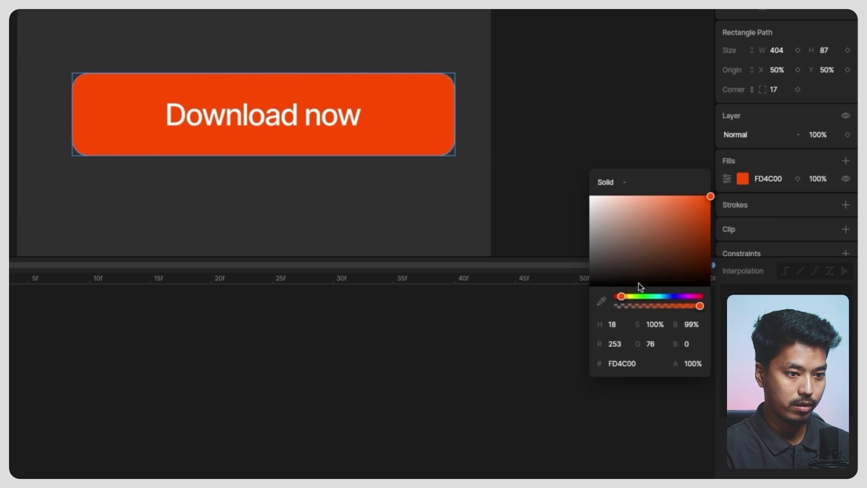
drag(618, 296, 665, 297)
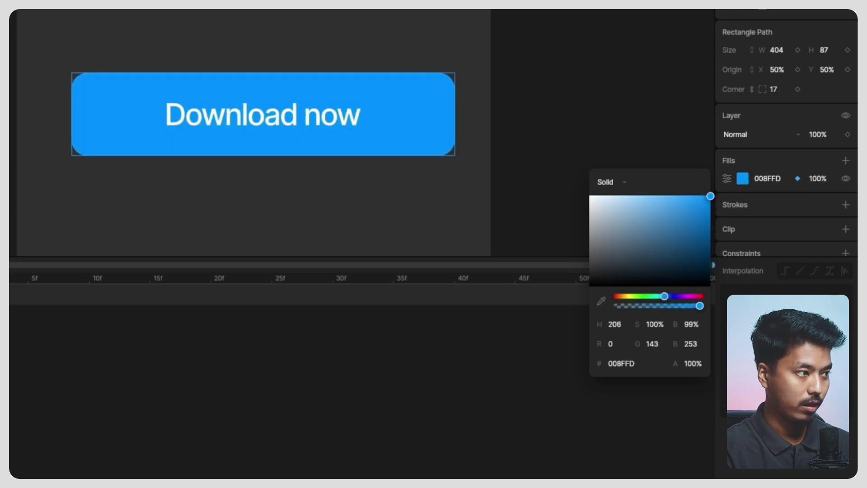
key(Escape)
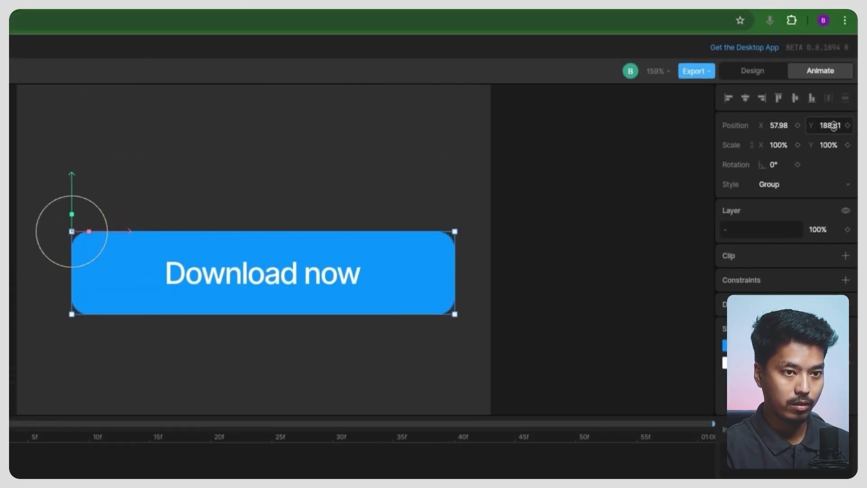
Set the Button group's Y position to 185 and preview the Hover-out animation.
click(831, 126)
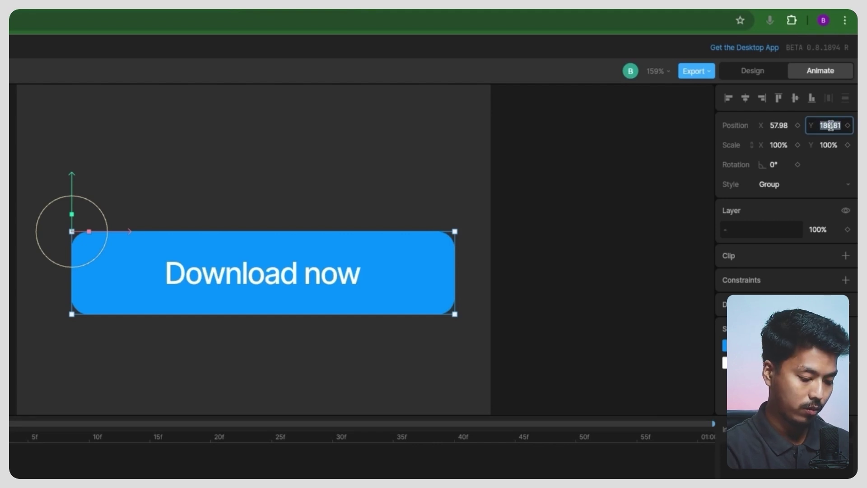
text(185)
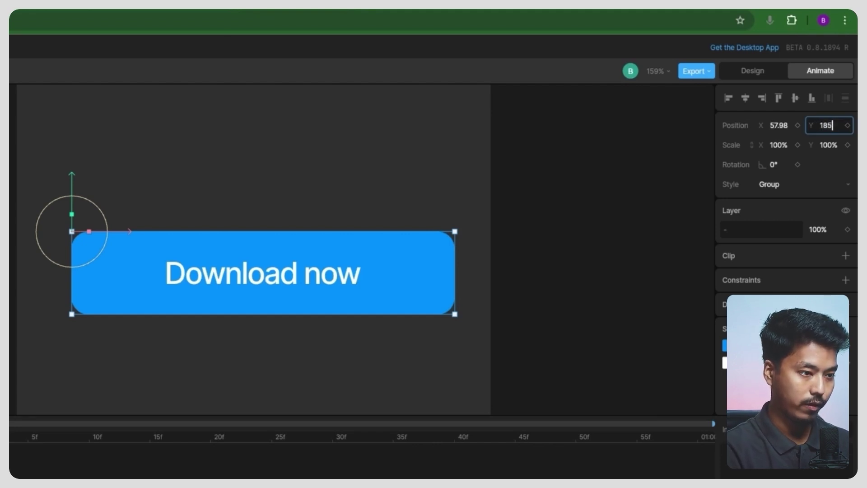
key(Return)
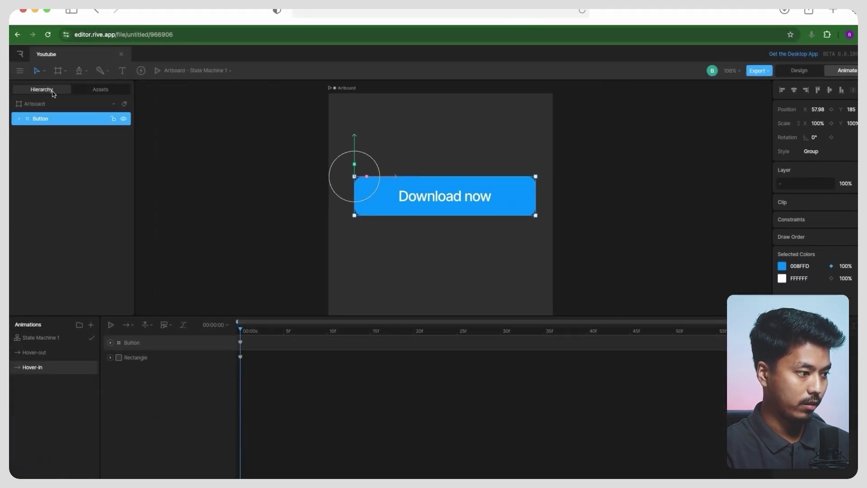
click(38, 355)
Open State Machine 1's graph, enlarge it, and move Any State/Exit right and Hover-out down-left.
click(40, 365)
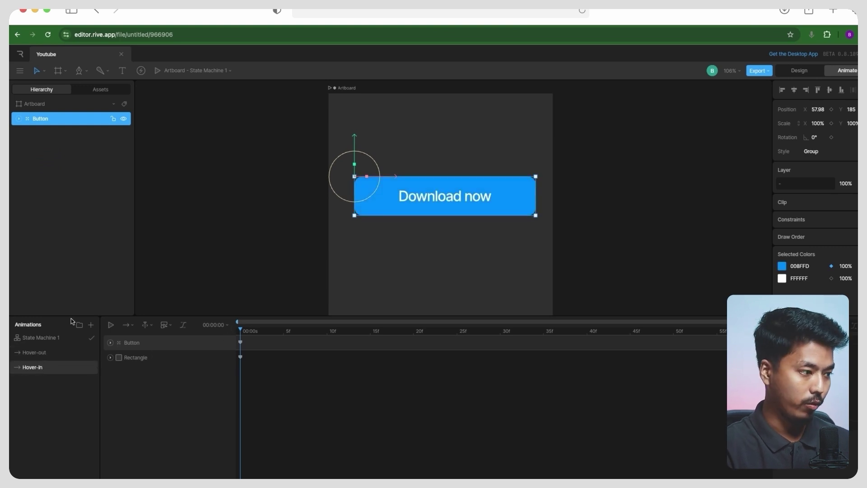
click(48, 339)
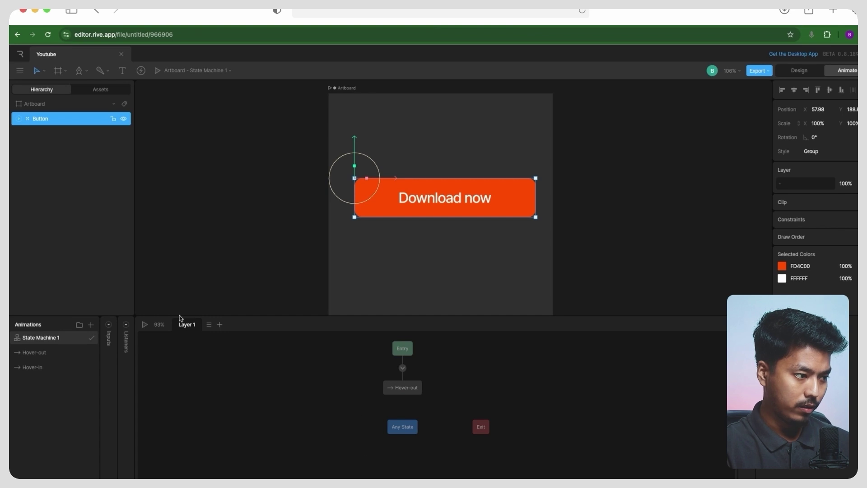
drag(237, 315, 240, 278)
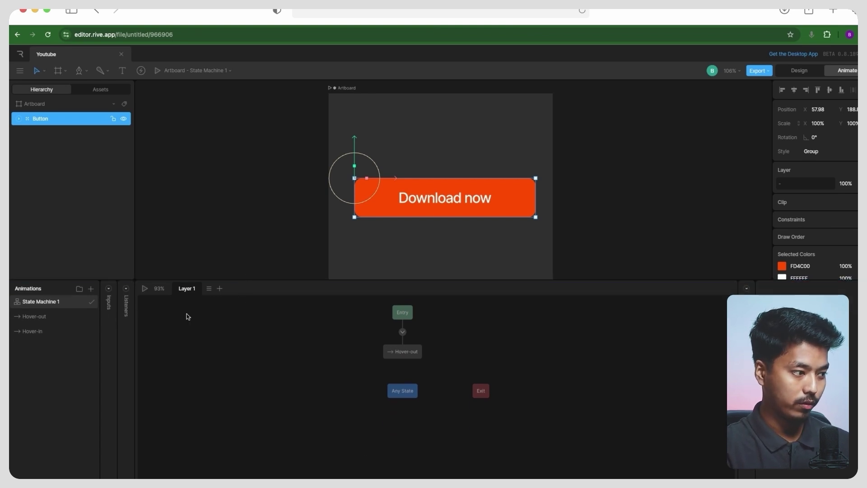
drag(367, 381, 529, 405)
drag(409, 391, 600, 396)
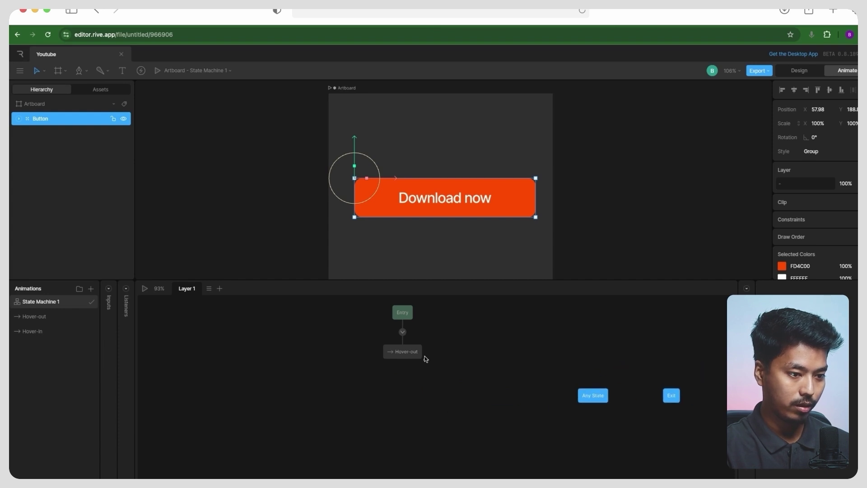
drag(403, 354, 346, 384)
Expand State Machine 1's Listeners list and add a new listener.
drag(273, 278, 274, 274)
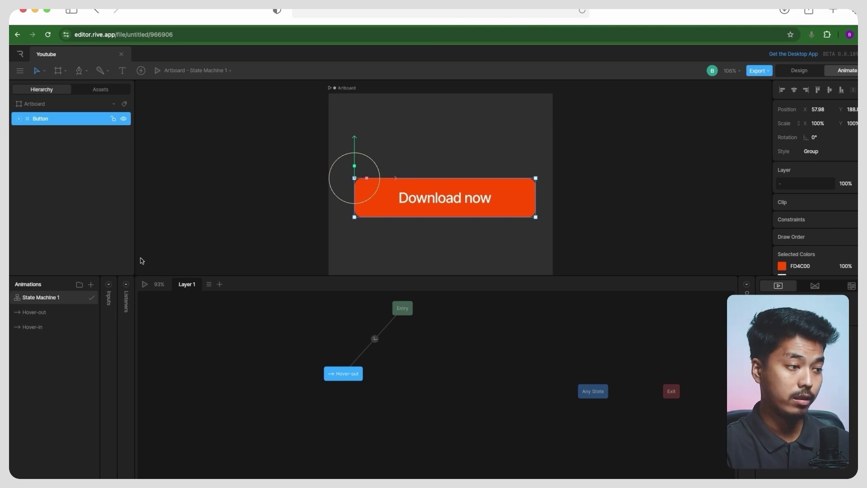
click(126, 284)
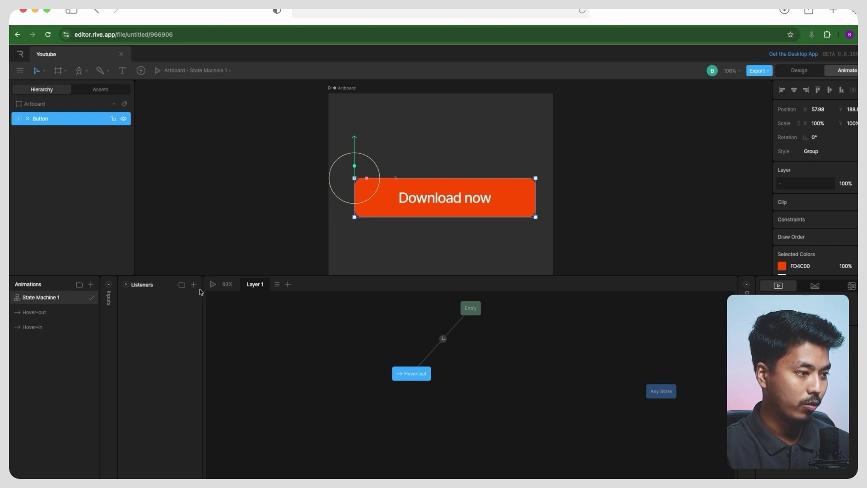
click(193, 284)
Name the new listener Hover-in and add a Boolean input named Hover boolean.
double_click(142, 301)
text(Hover-in)
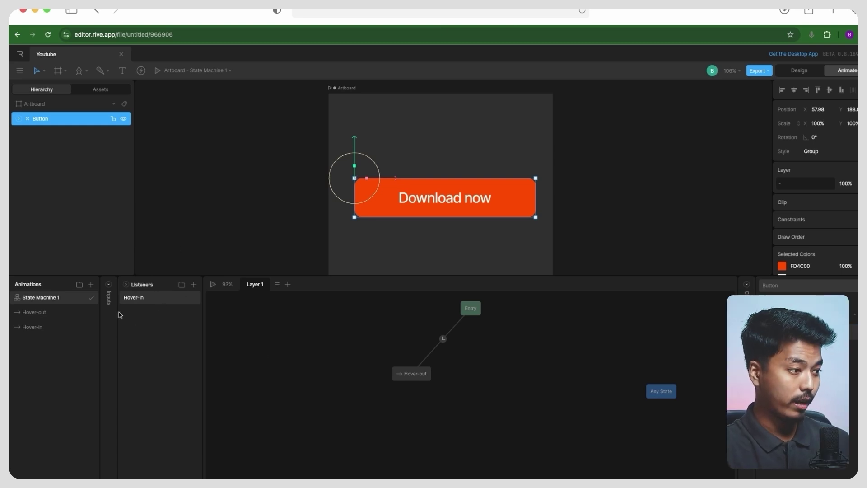
click(106, 286)
click(176, 285)
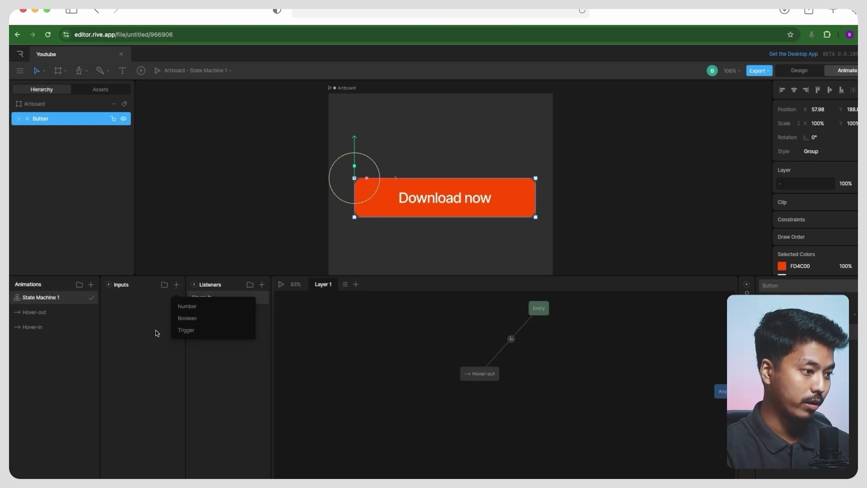
click(194, 318)
double_click(131, 298)
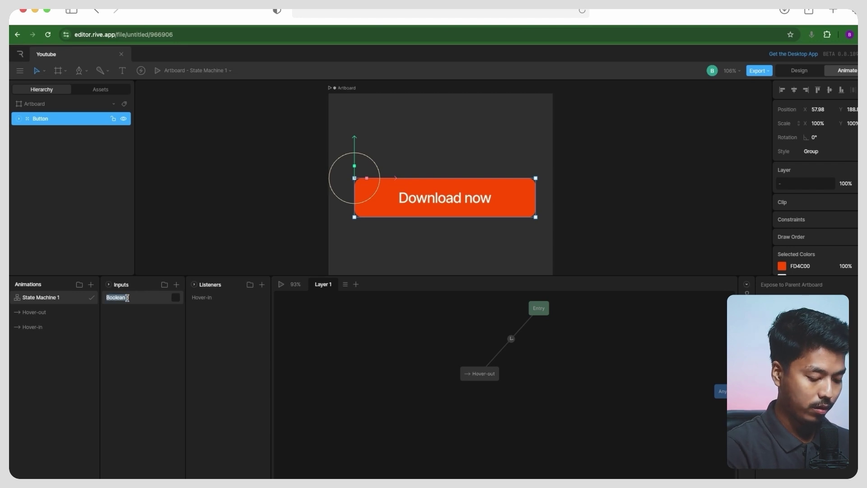
text(HO)
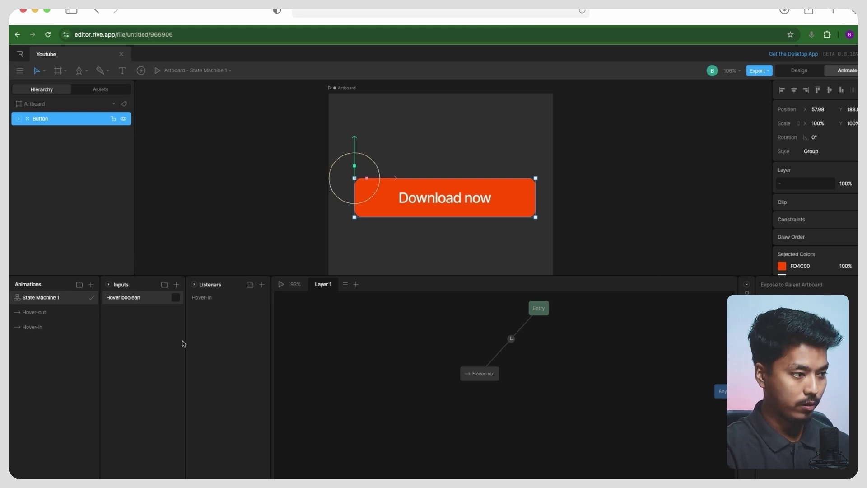
Add a second Button listener named Hover-out that sets Hover boolean on Pointer Exit.
click(218, 297)
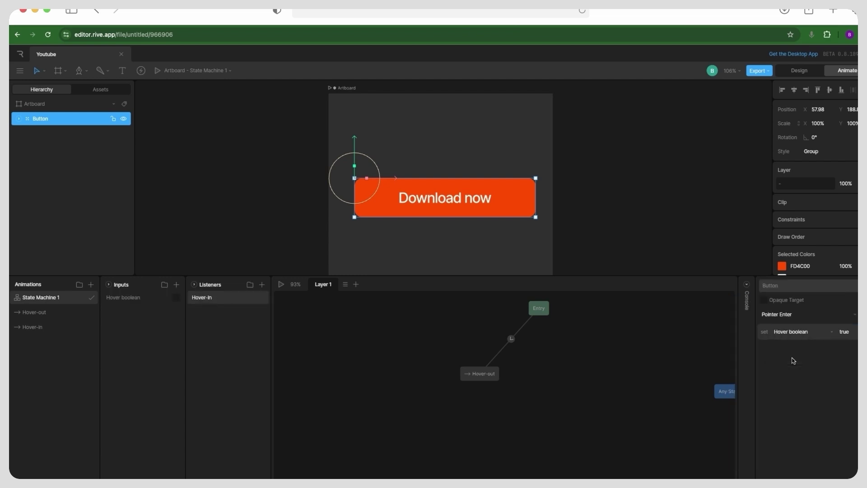
click(375, 347)
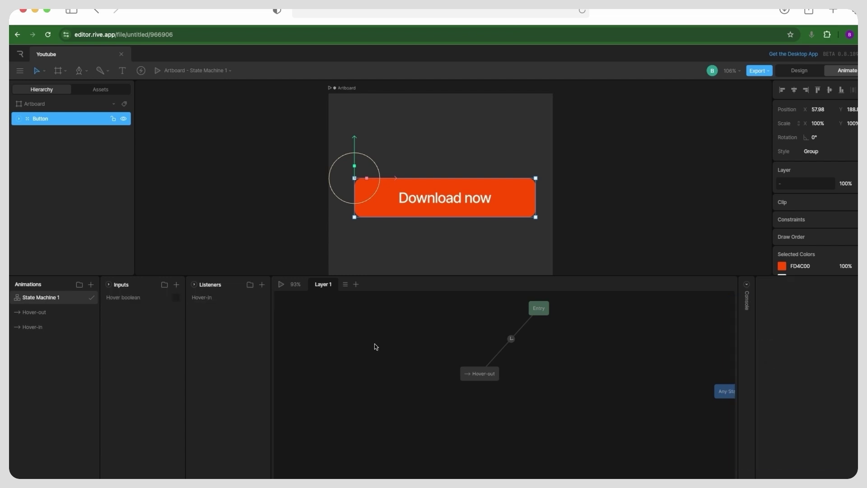
click(263, 284)
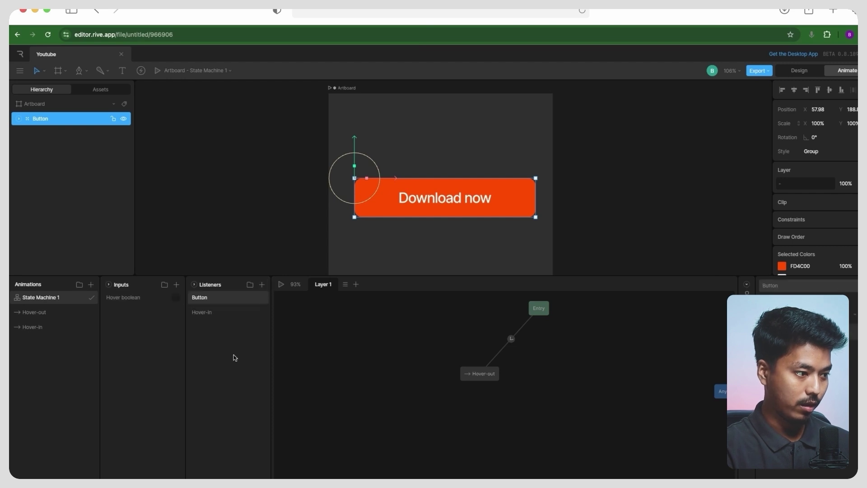
double_click(215, 301)
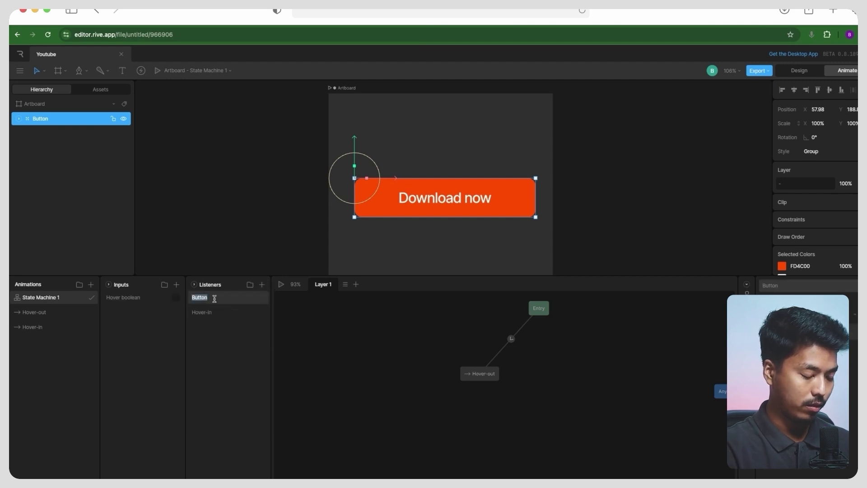
text(Hove)
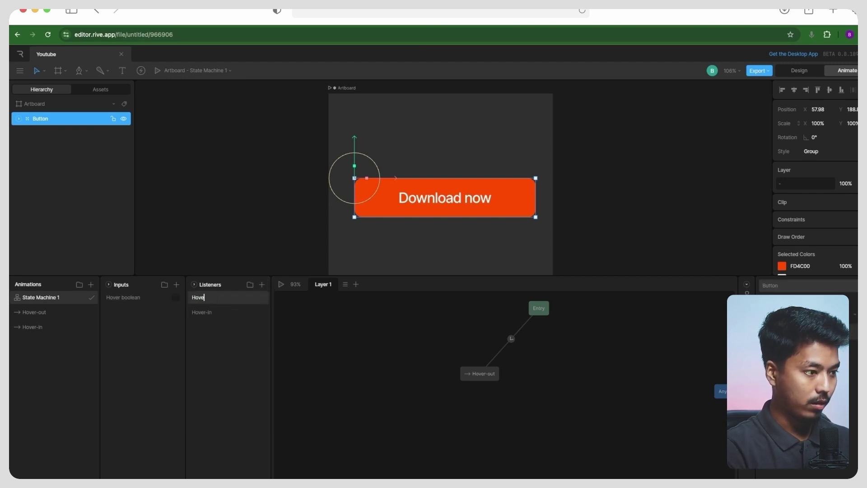
text(r-out)
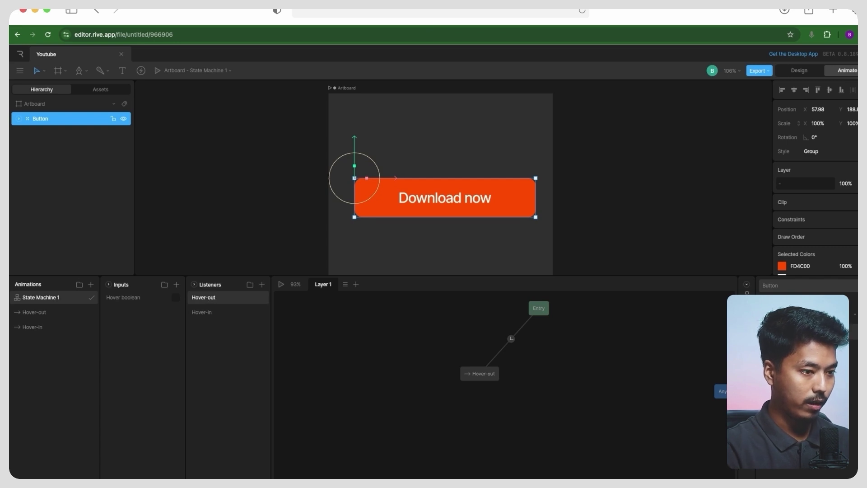
key(Return)
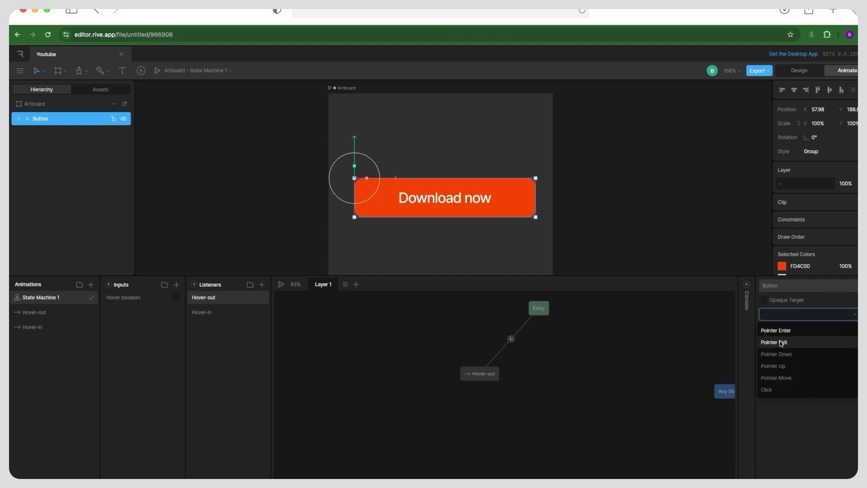
click(781, 342)
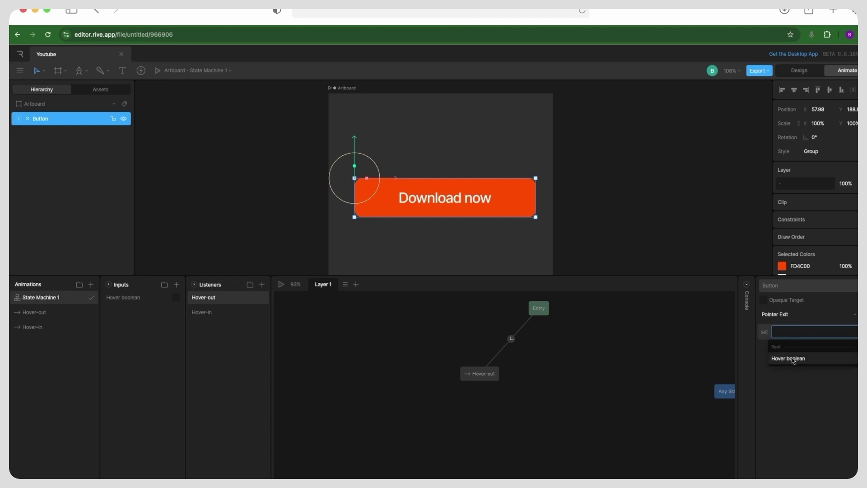
click(848, 334)
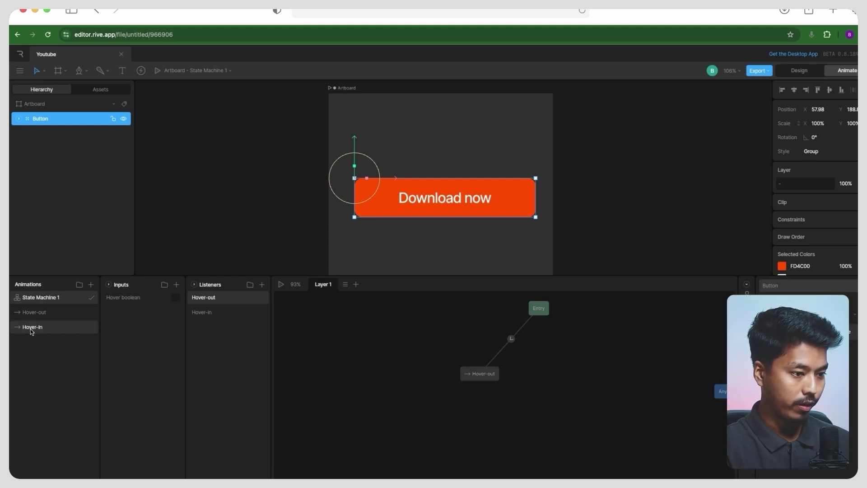
Add the Hover-in animation as a state and link Hover-out to it with a Hover boolean condition.
drag(31, 331, 597, 374)
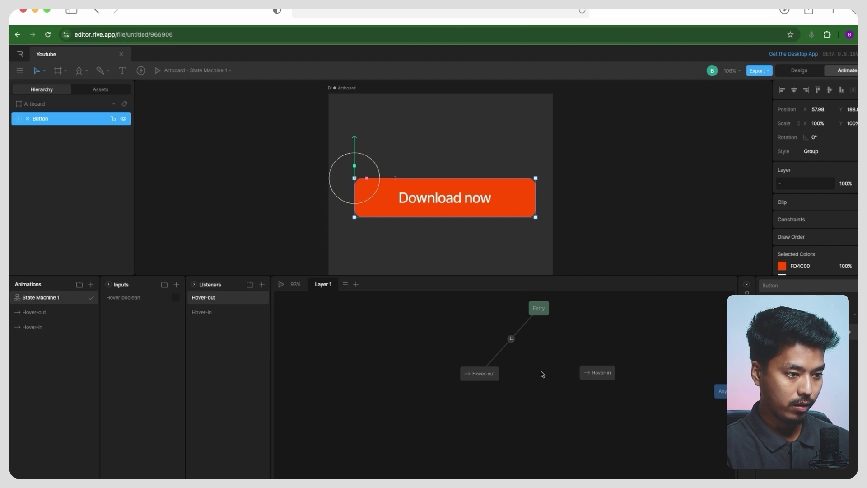
scroll(612, 356, up, 2)
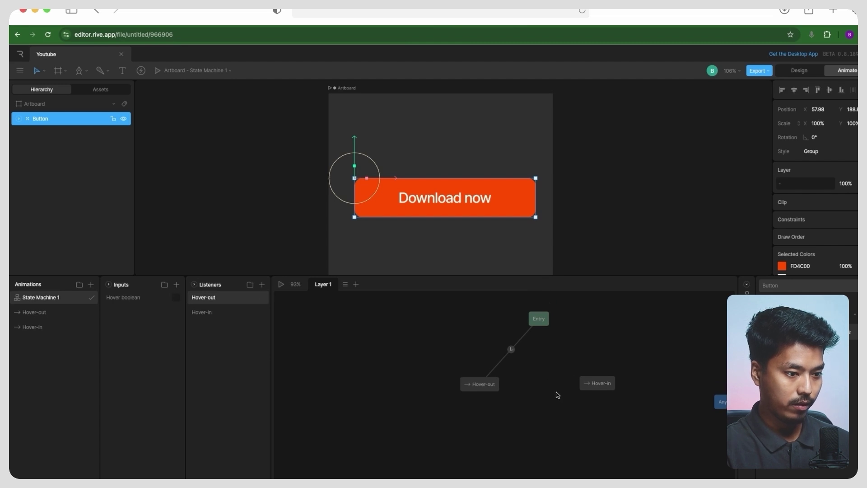
scroll(520, 407, right, 5)
click(487, 387)
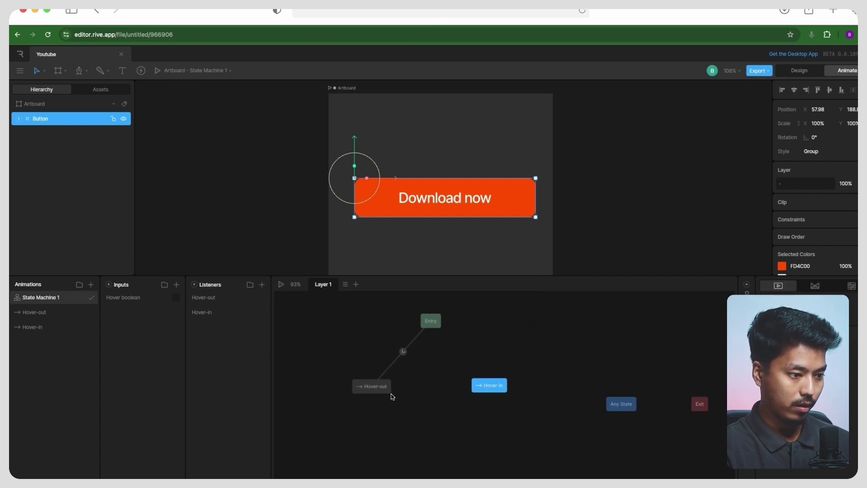
drag(395, 389, 502, 390)
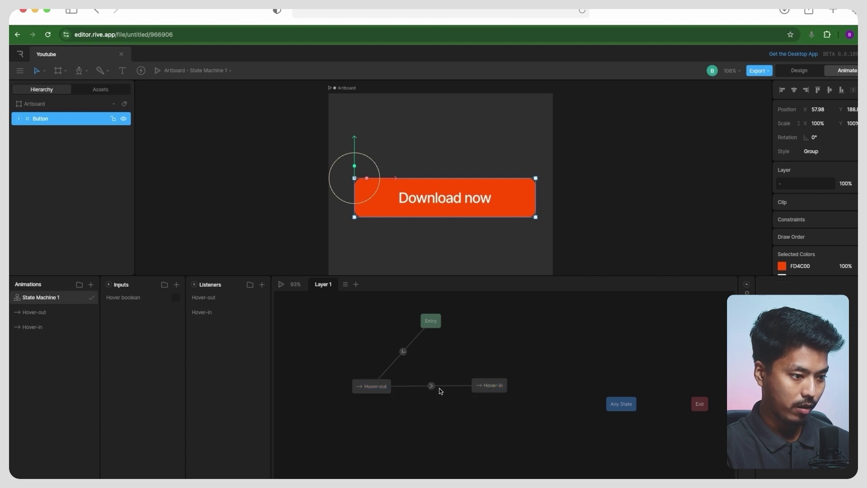
click(433, 386)
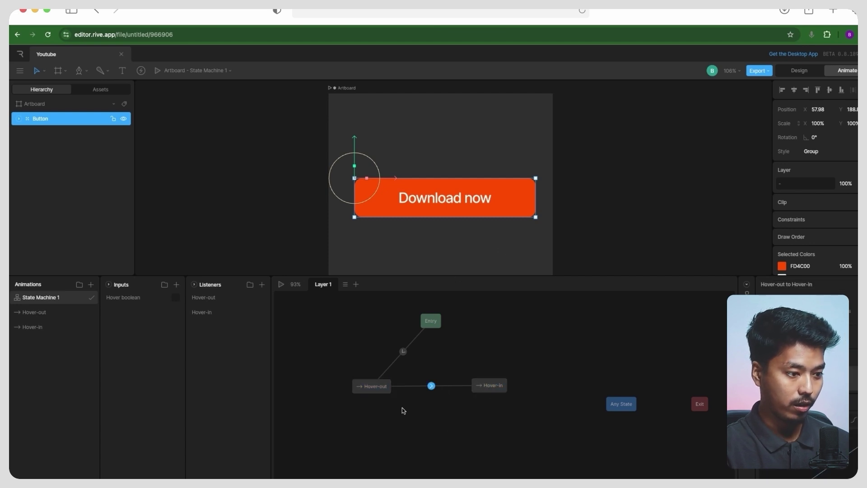
click(858, 357)
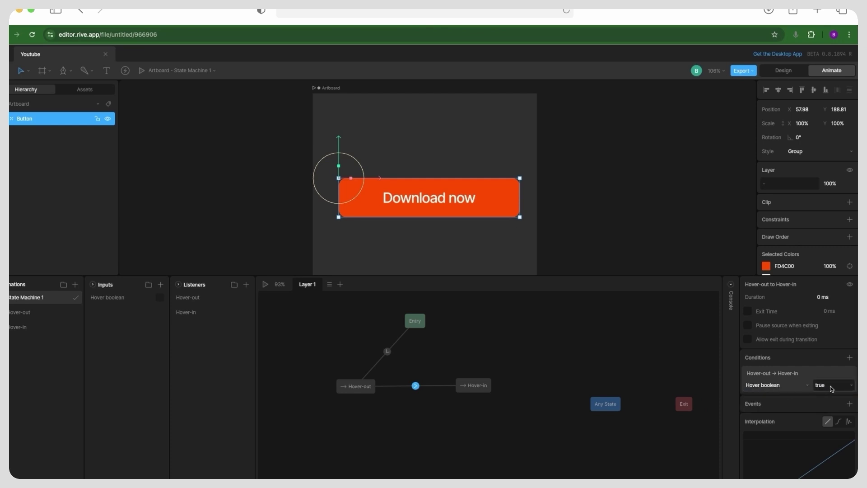
Draw the return transition from Hover-in back to Hover-out.
click(465, 385)
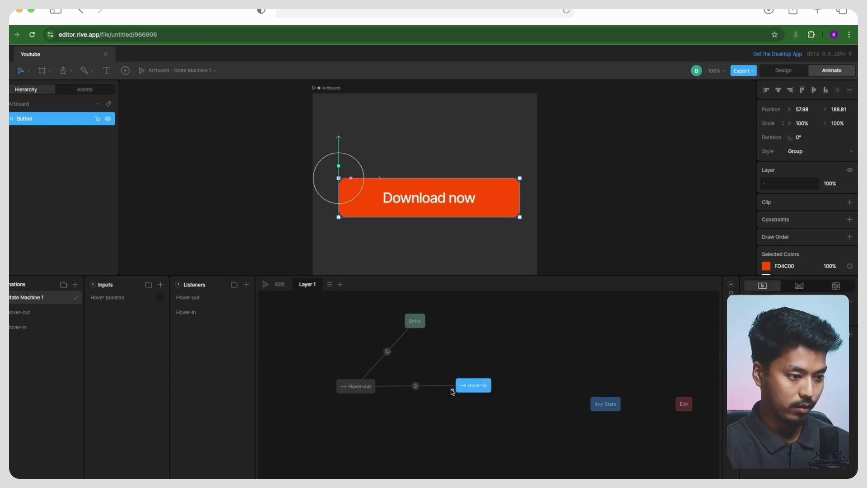
shift+click(351, 390)
click(358, 395)
click(410, 385)
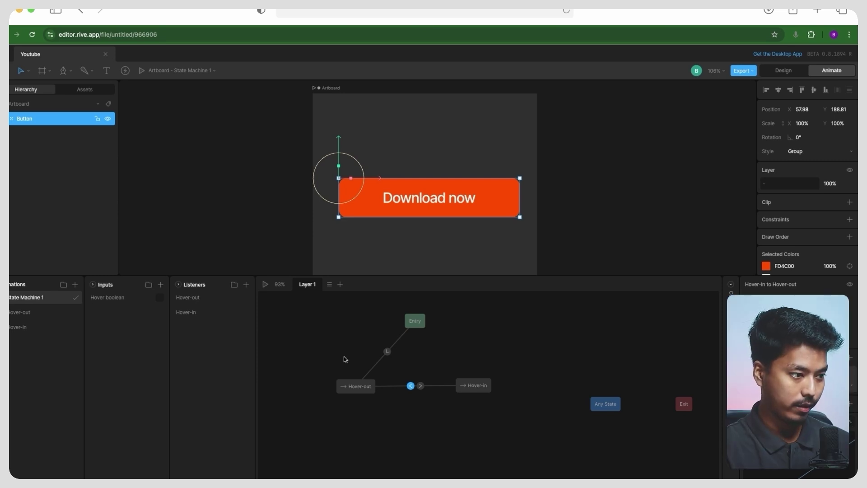
click(265, 284)
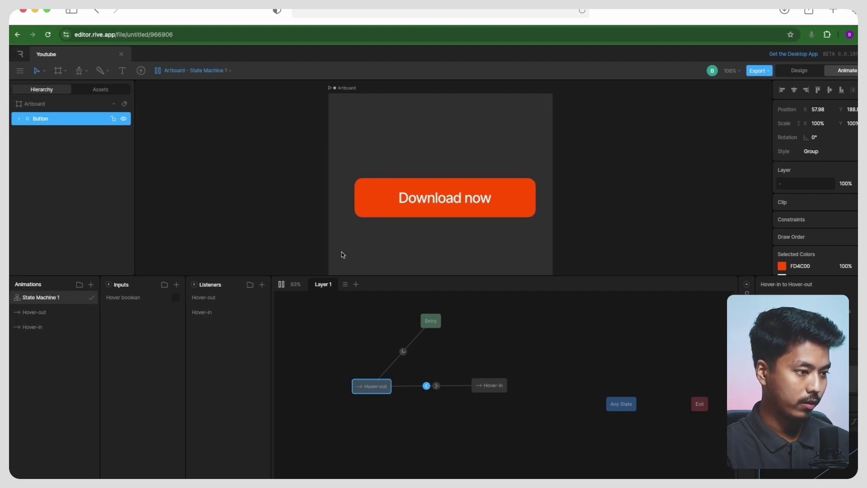
Give the Hover-out to Hover-in transition a 200 ms duration and cubic easing.
mouse_move(372, 209)
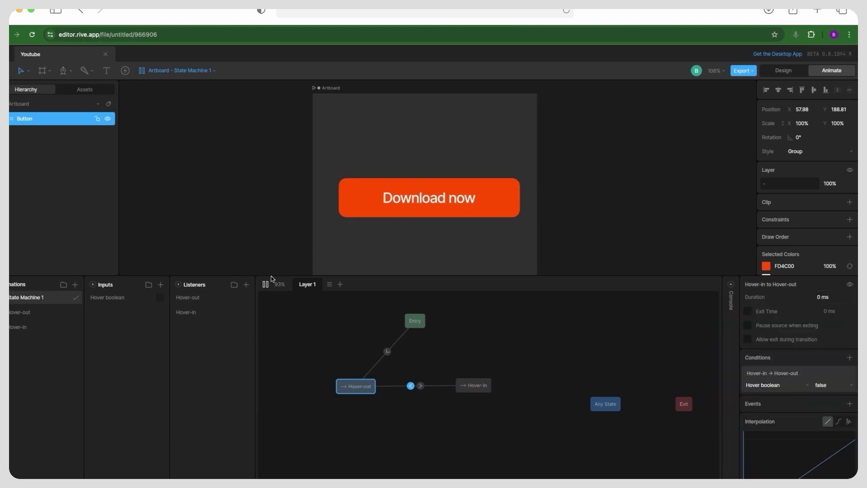
drag(273, 275, 273, 272)
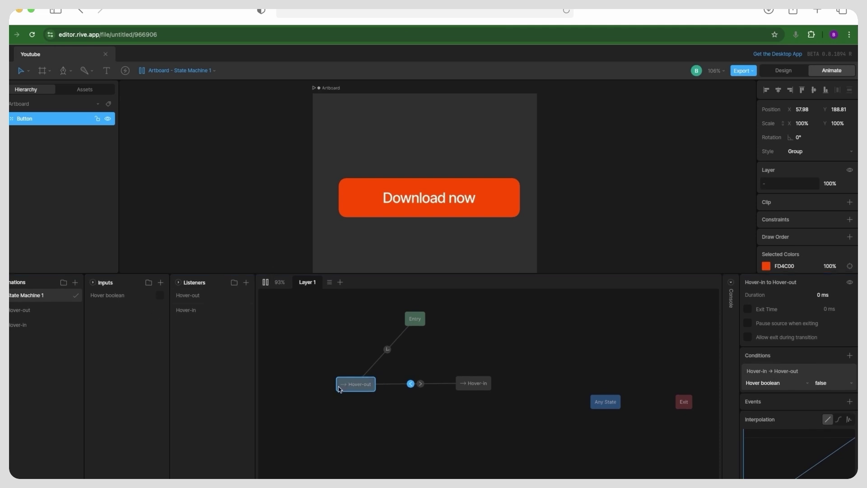
click(420, 384)
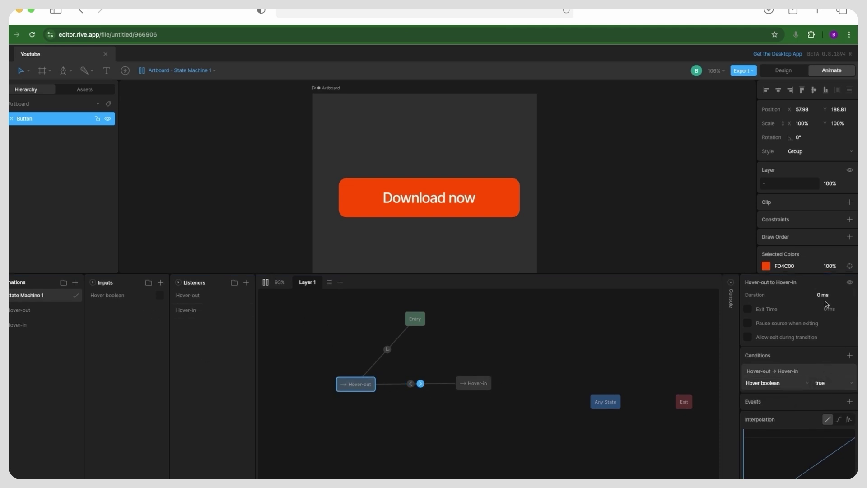
click(823, 296)
text(200)
key(Return)
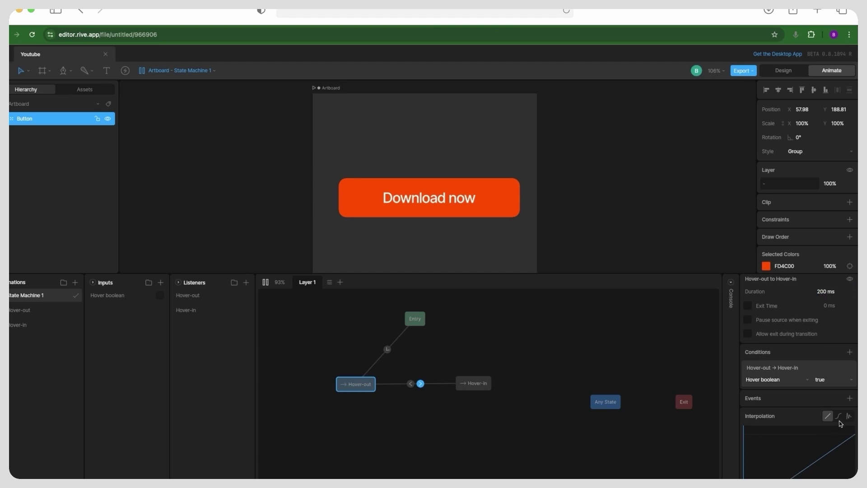
click(838, 416)
Switch the Hover-in to Hover-out return transition to cubic easing.
scroll(807, 357, down, 2)
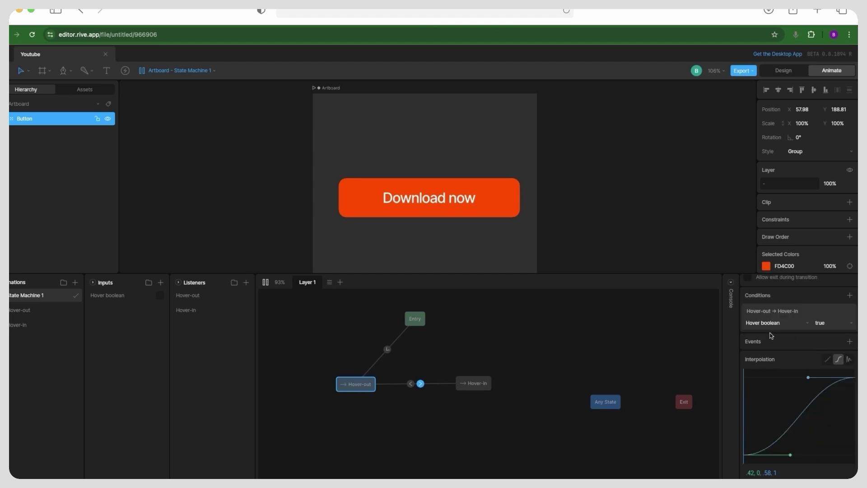
click(410, 383)
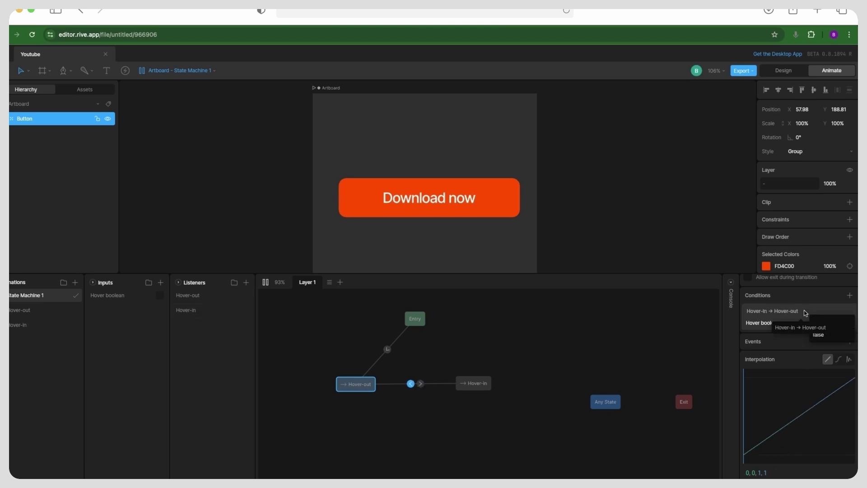
click(837, 360)
scroll(817, 305, up, 3)
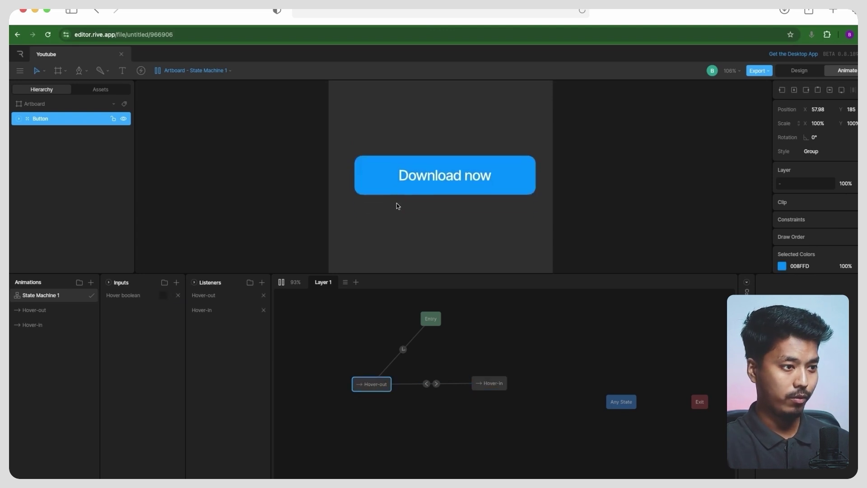
Stop the preview and export the button animation as youtube.riv.
key(space)
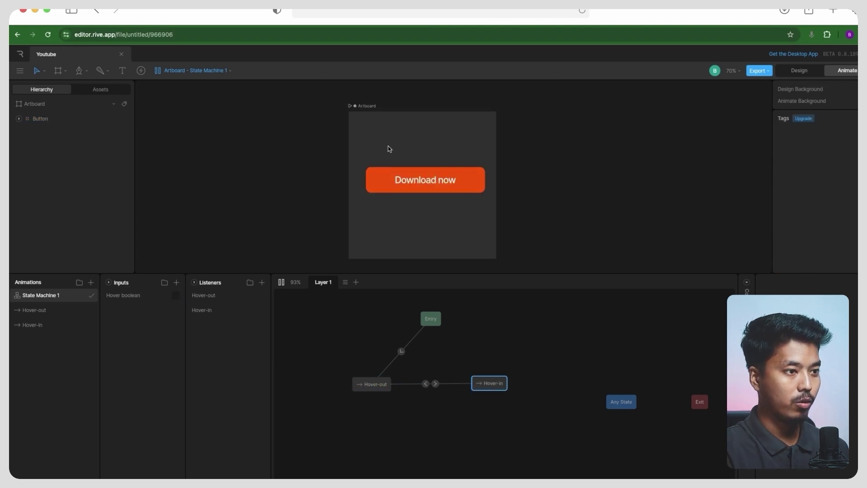
click(766, 72)
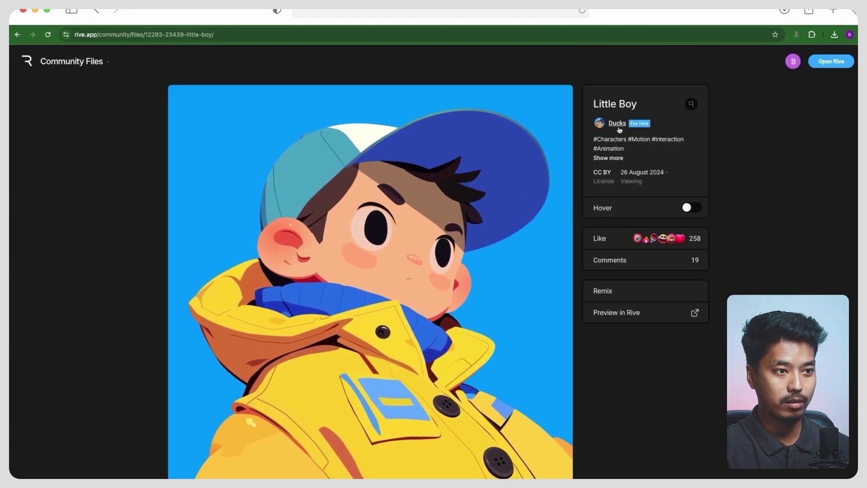
Scroll down the Little Boy character page on Rive Community.
scroll(280, 357, down, 1)
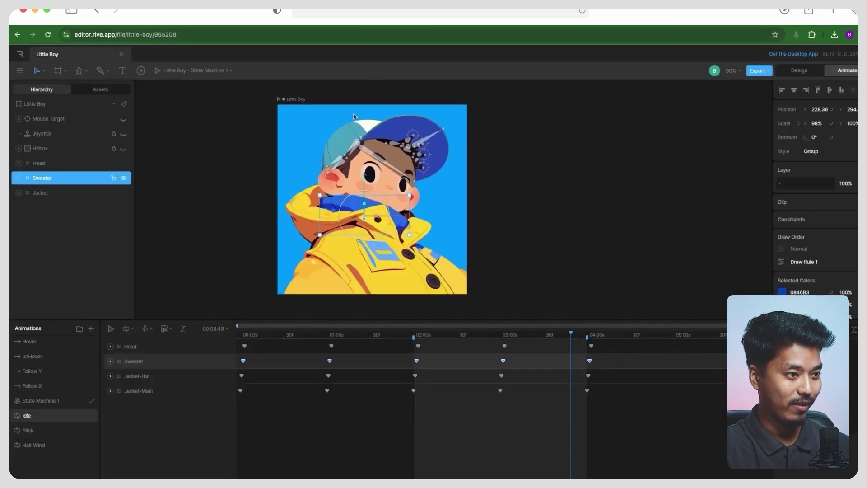
Browse the Little Boy file's Follow Y, Idle and Blink animations and State Machine 1's graph.
scroll(402, 315, down, 1)
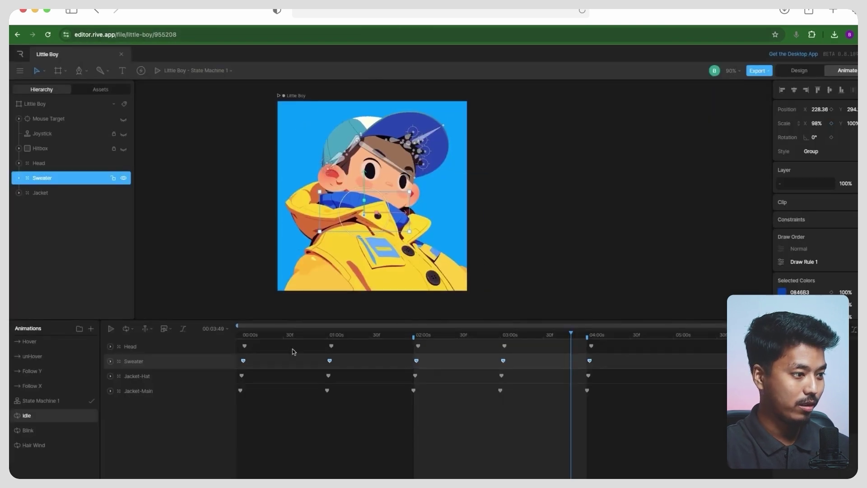
drag(134, 318, 175, 296)
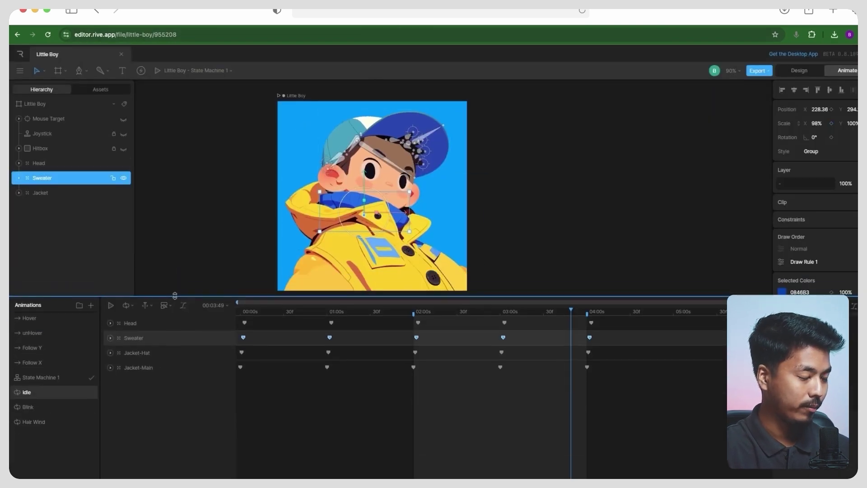
click(41, 334)
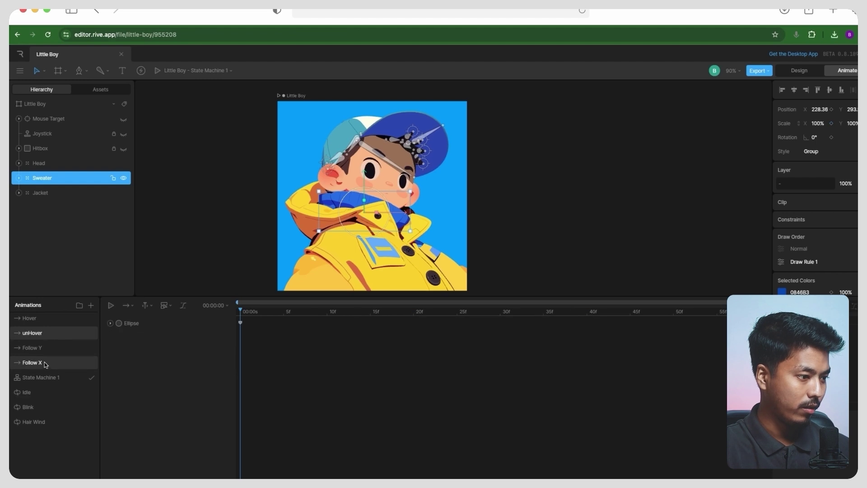
click(40, 349)
click(43, 377)
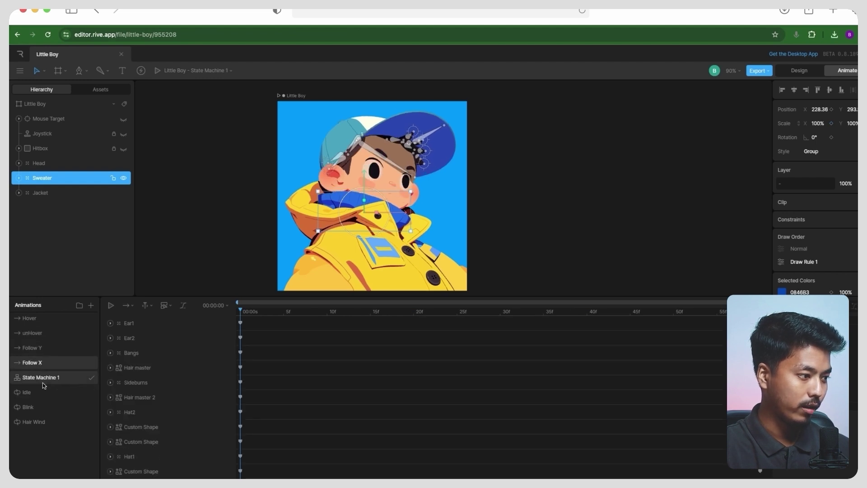
click(40, 391)
click(40, 406)
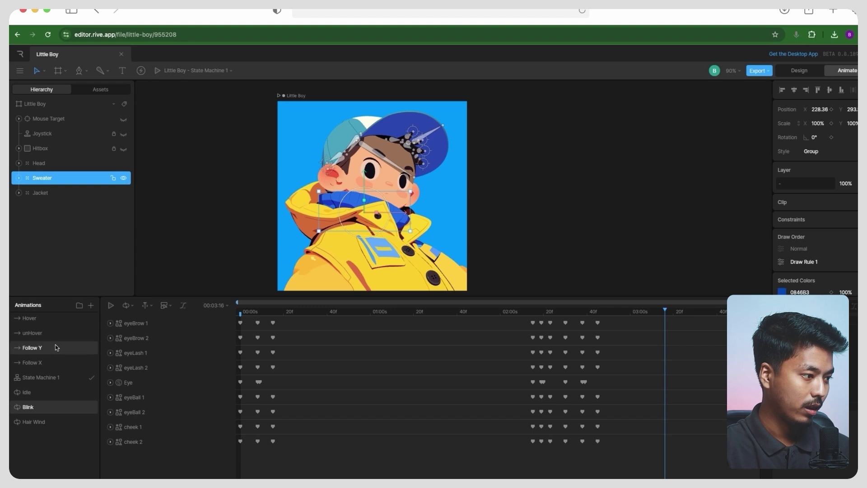
click(43, 377)
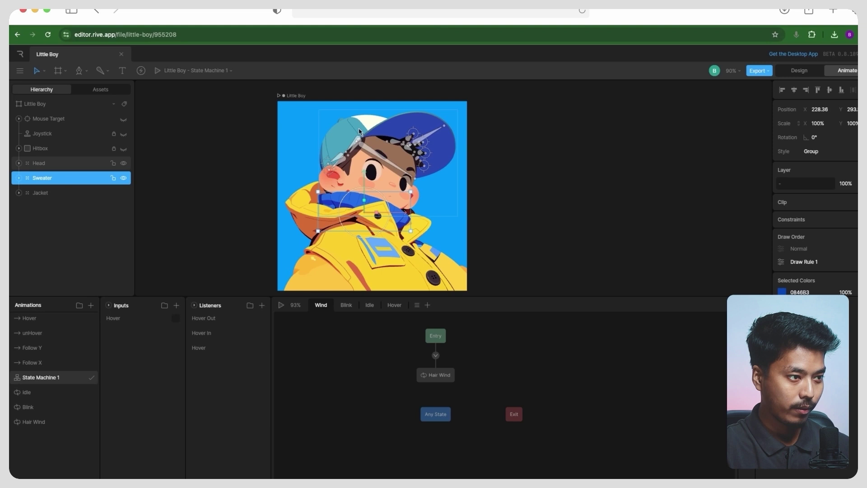
Inspect State Machine 1's Blink, Idle, Hover and Wind layers, then export the character file.
click(346, 306)
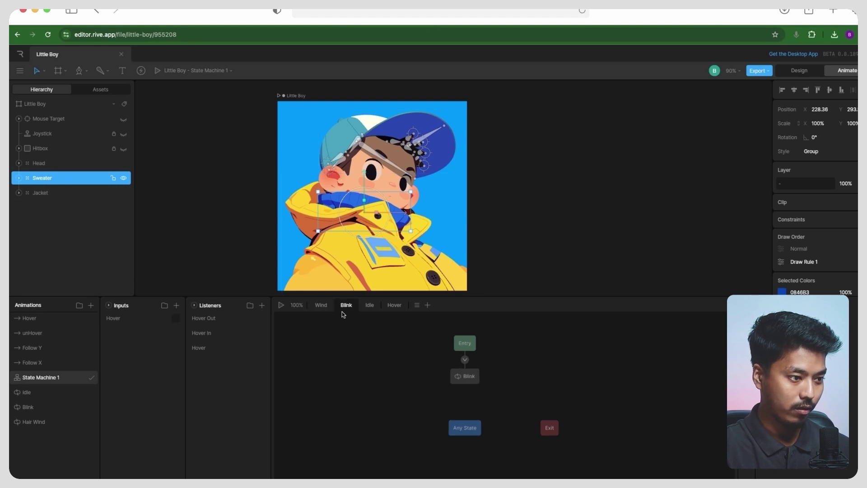
click(368, 306)
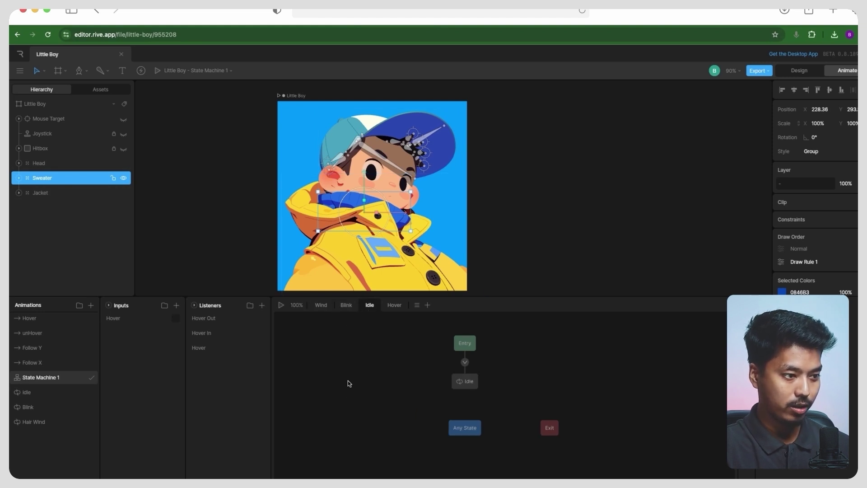
click(394, 306)
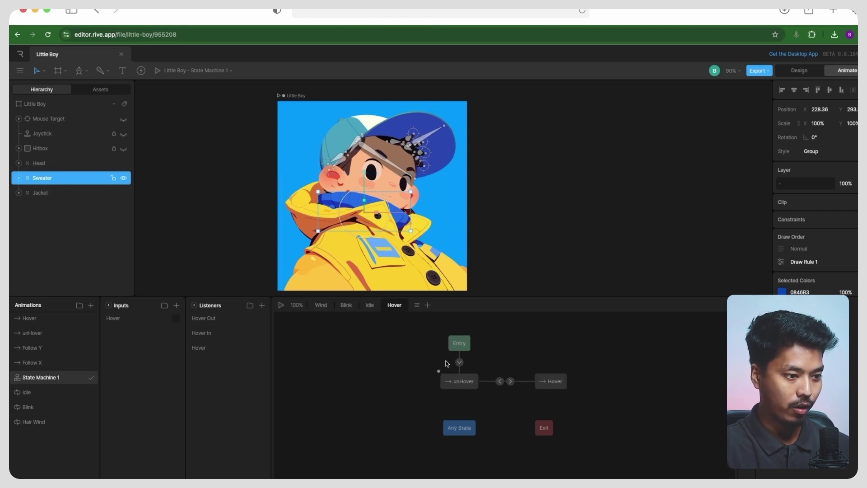
click(369, 305)
click(321, 306)
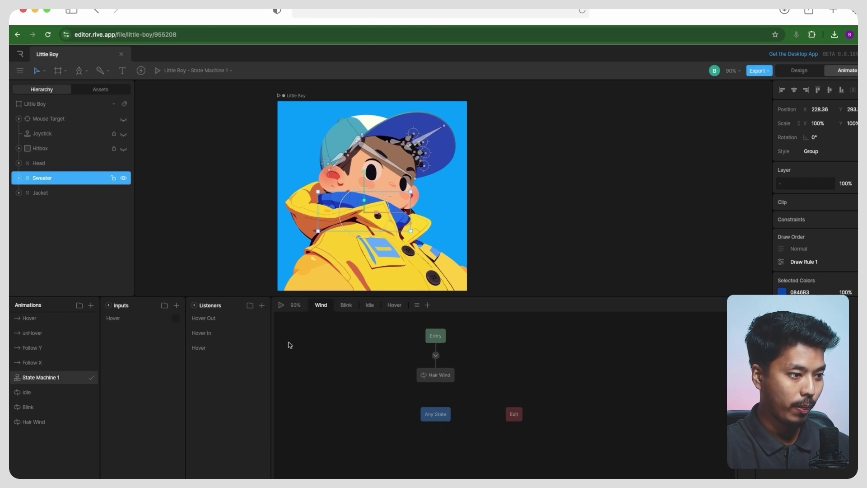
scroll(361, 132, up, 2)
scroll(361, 132, down, 2)
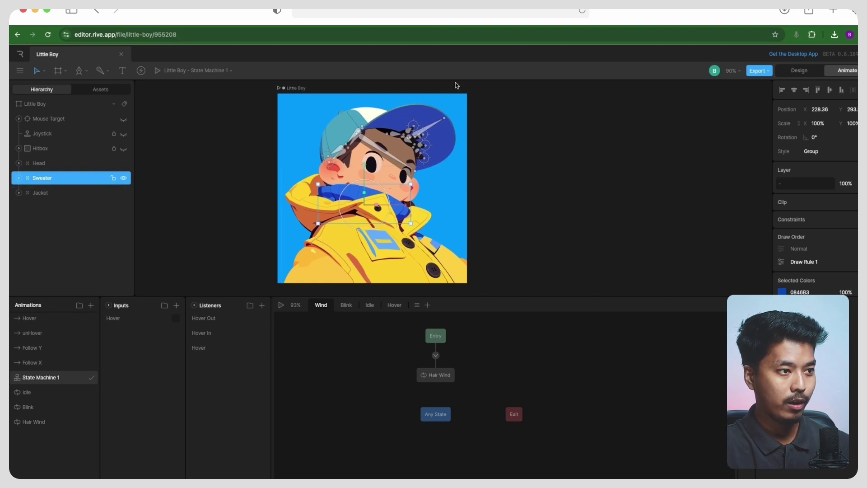
scroll(406, 165, down, 1)
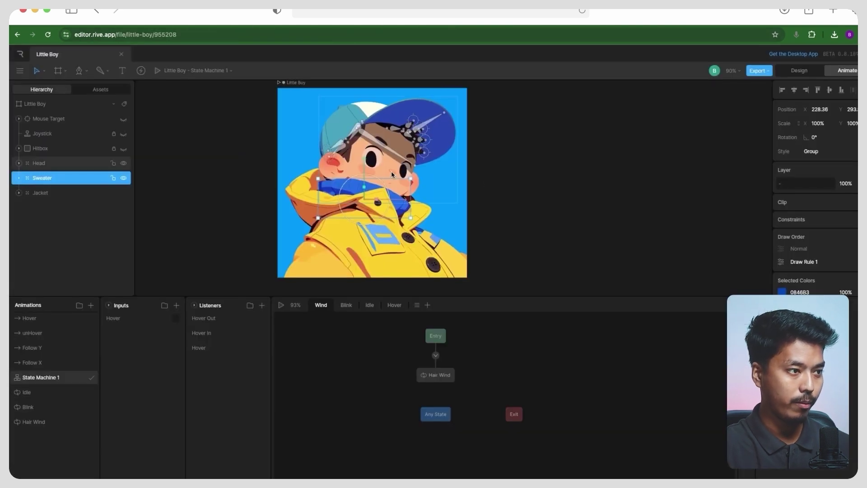
click(282, 94)
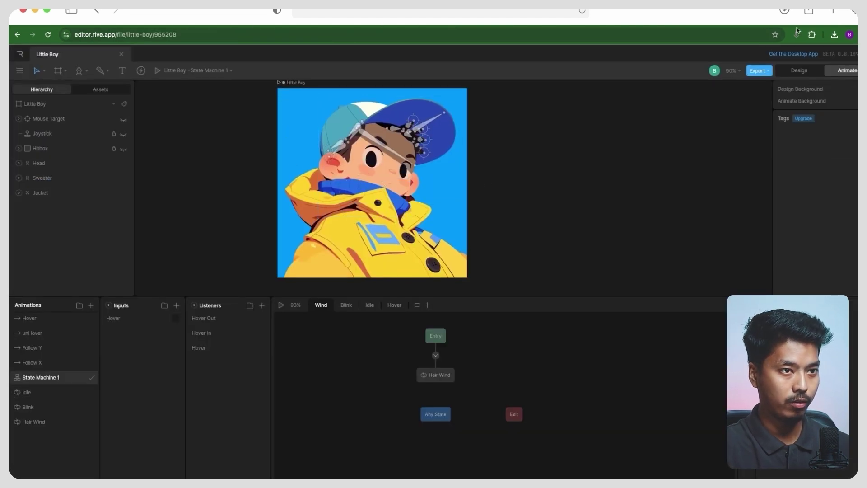
click(763, 72)
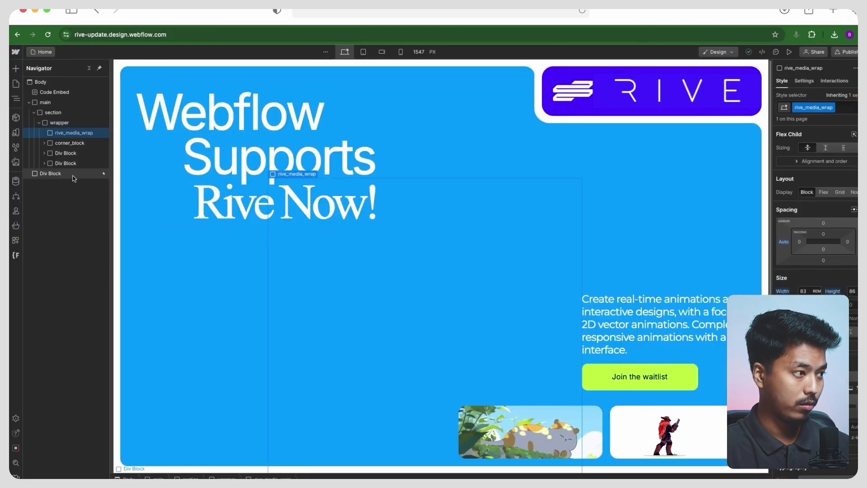
Upload little_boy (2).riv into the Webflow site assets.
click(15, 162)
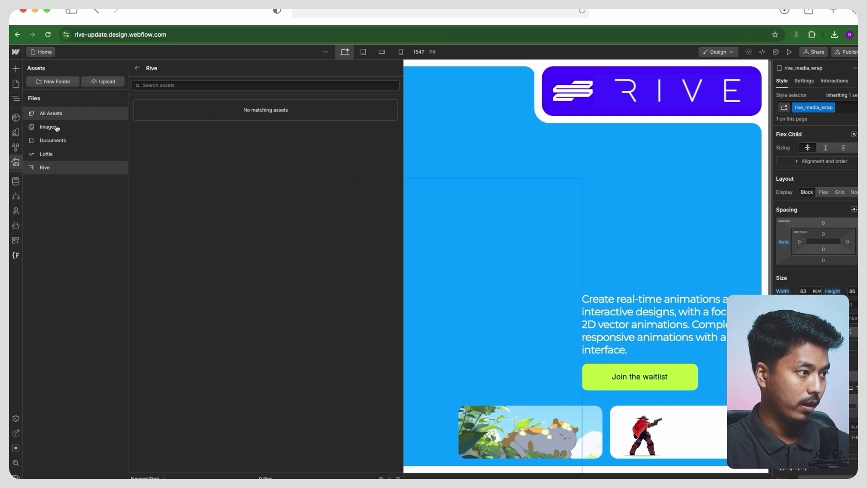
click(143, 68)
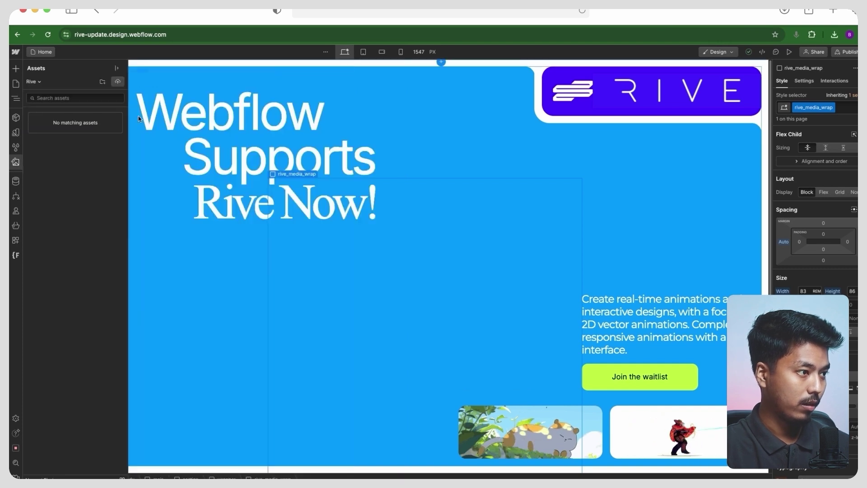
click(68, 131)
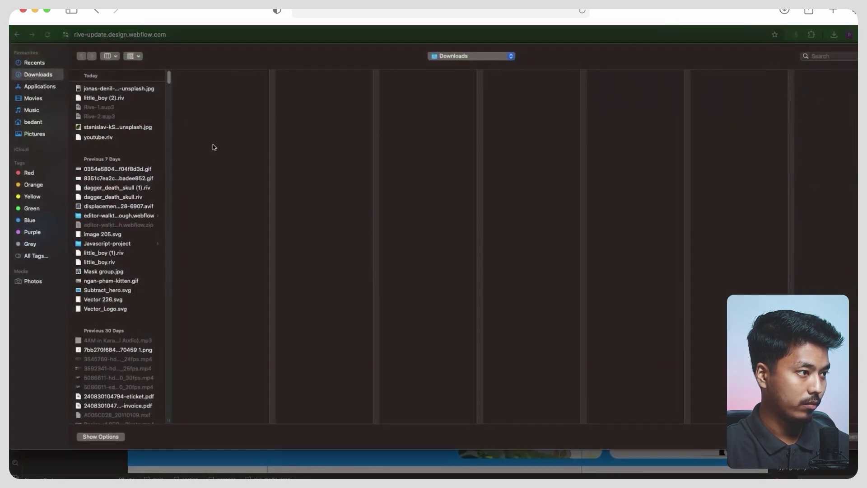
click(110, 98)
key(Return)
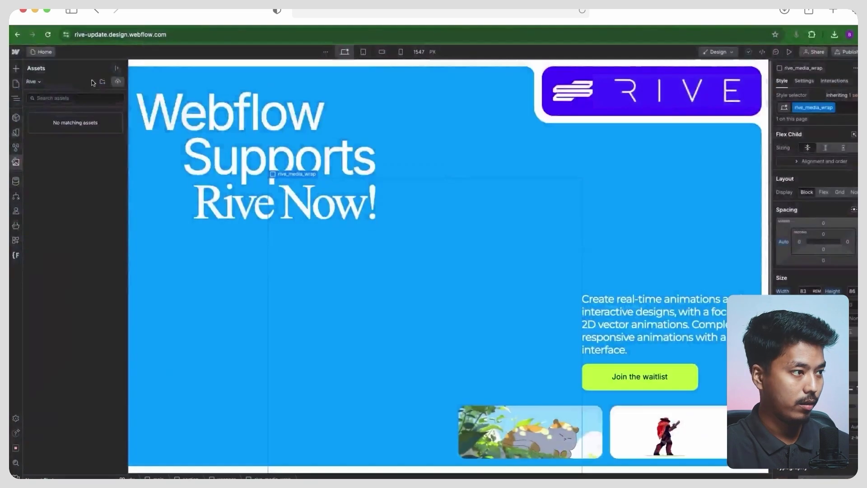
Insert a Rive element into rive_media_wrap via the quick-find search for 'rive'.
key(z)
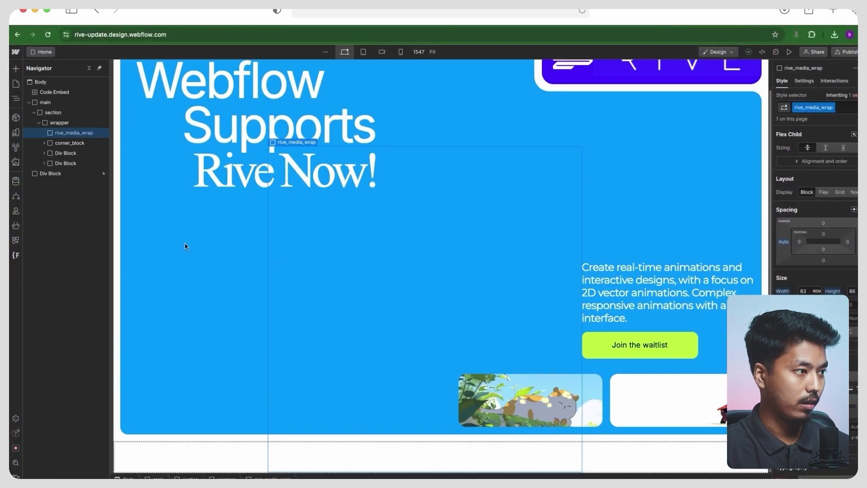
key(super+k)
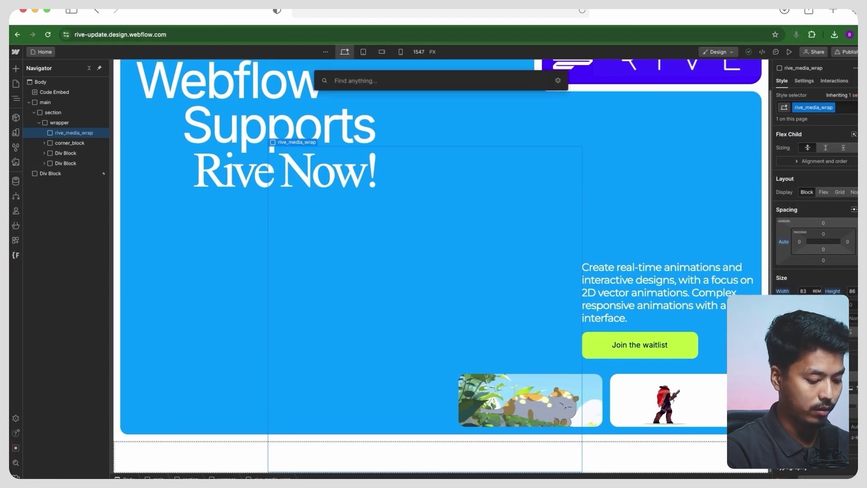
text(rive)
key(Return)
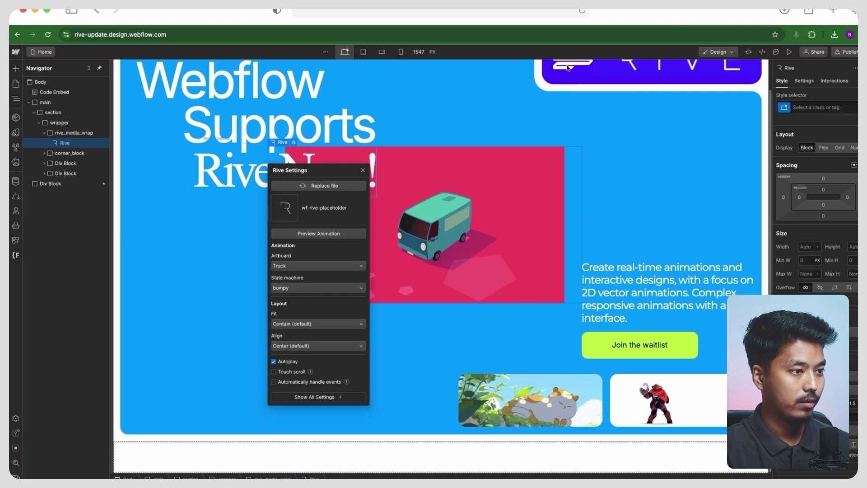
Set the Rive element to little_boy (2).riv, Little Boy artboard, State Machine 1, Cover fit.
click(318, 185)
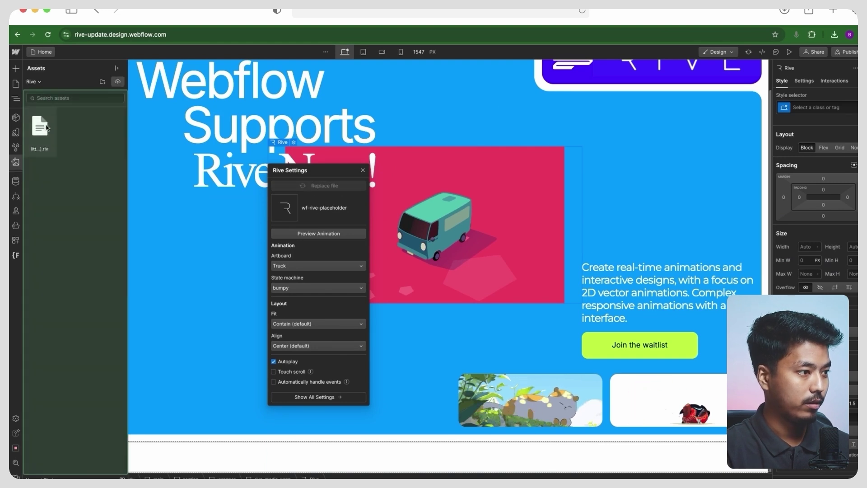
click(39, 126)
click(296, 266)
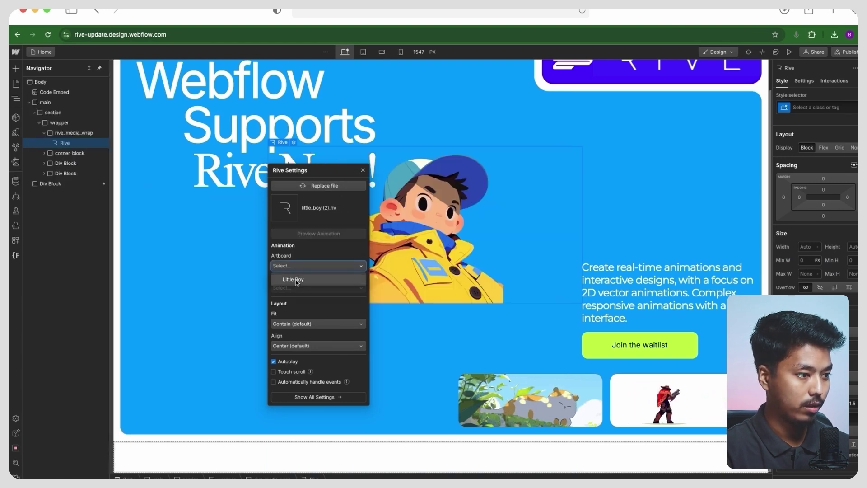
click(297, 280)
click(300, 302)
click(302, 326)
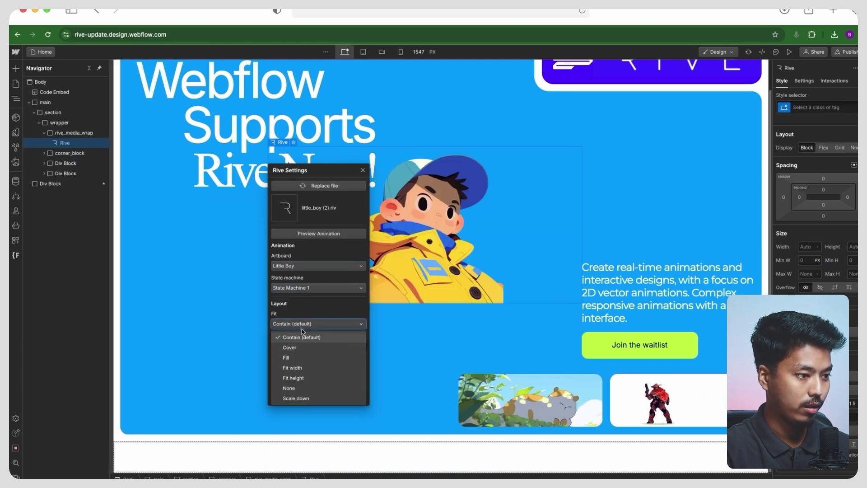
click(295, 348)
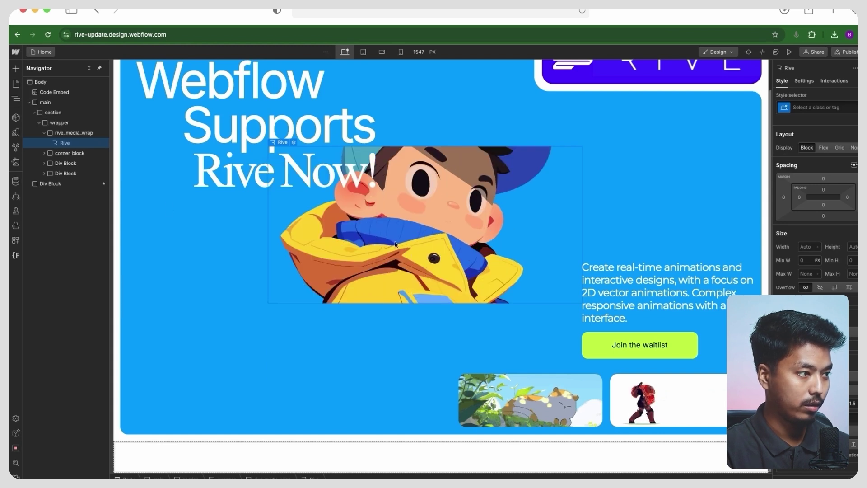
click(418, 190)
Give the Rive element the class 'rive'.
click(841, 107)
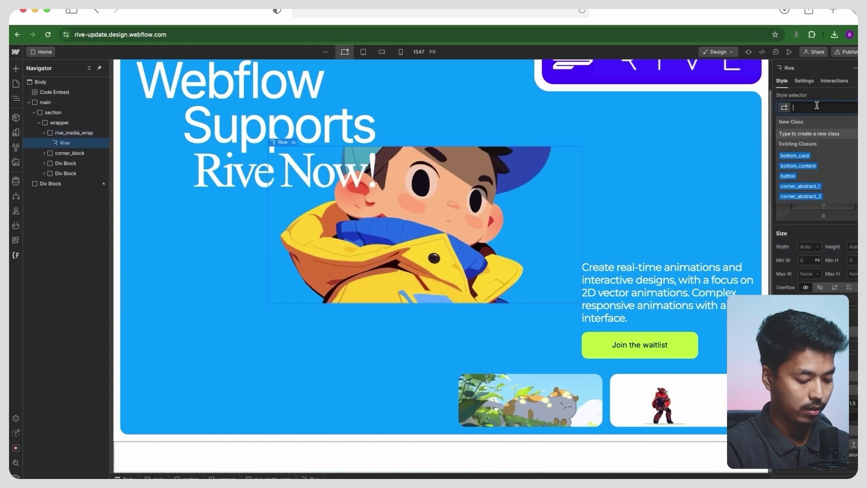
text(rive)
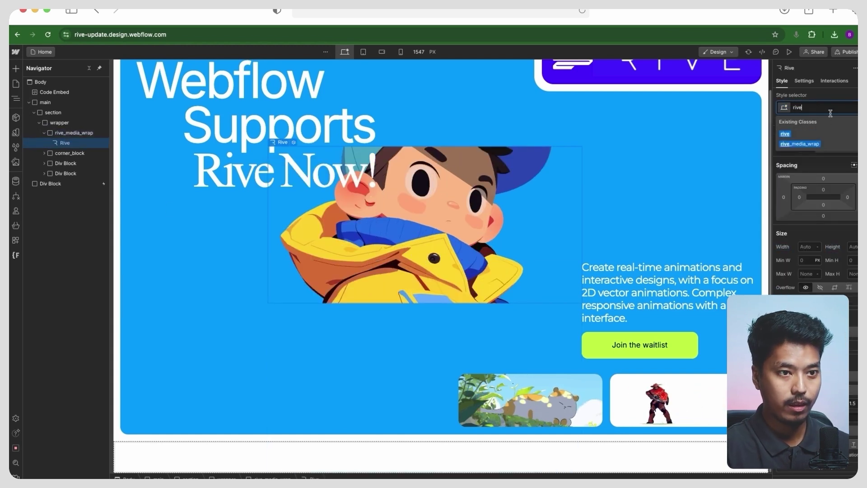
key(Return)
click(221, 267)
scroll(226, 270, up, 1)
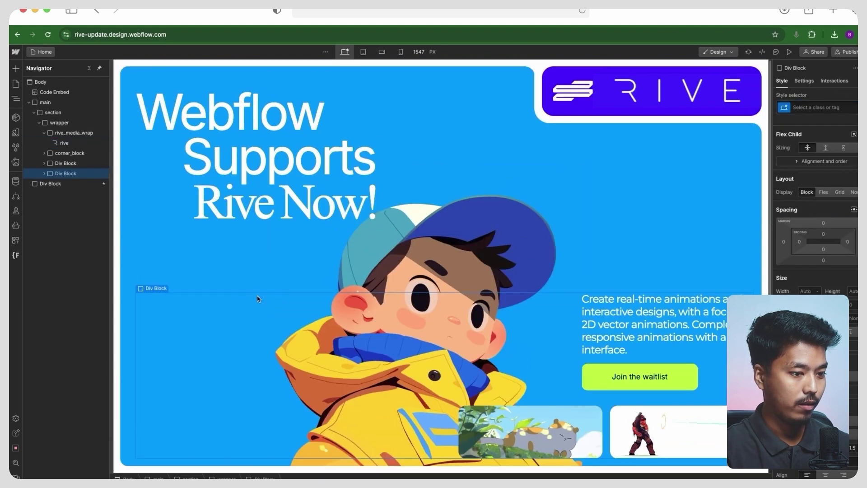
click(846, 52)
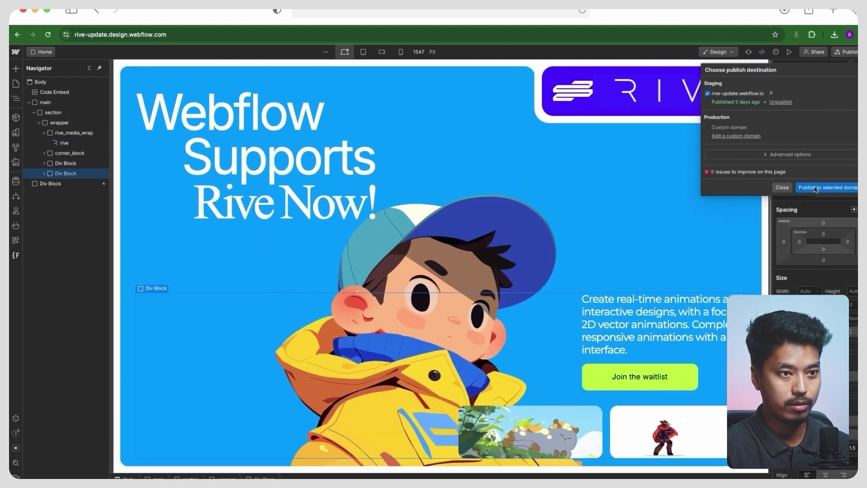
Publish the Webflow site to rive-update.webflow.io so the Little Boy animation shows live.
click(612, 174)
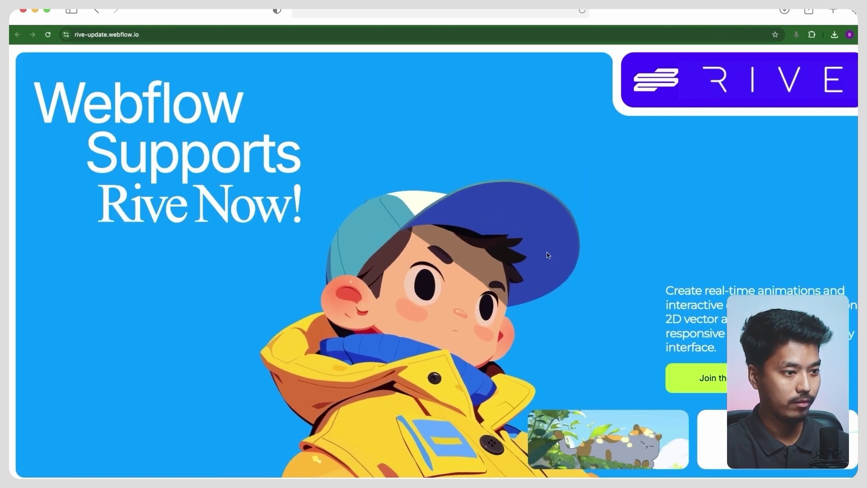